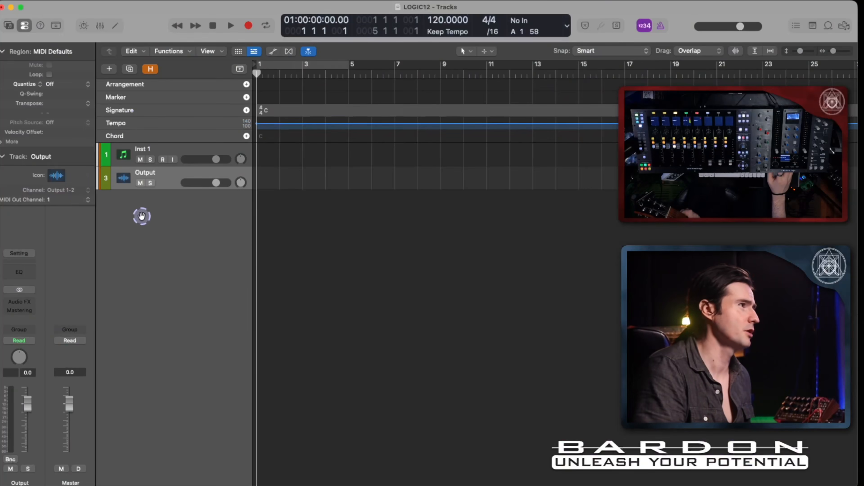
Add a new audio track below Inst 1 and assign its audio input to Input 3
right_click(142, 214)
left_click(225, 222)
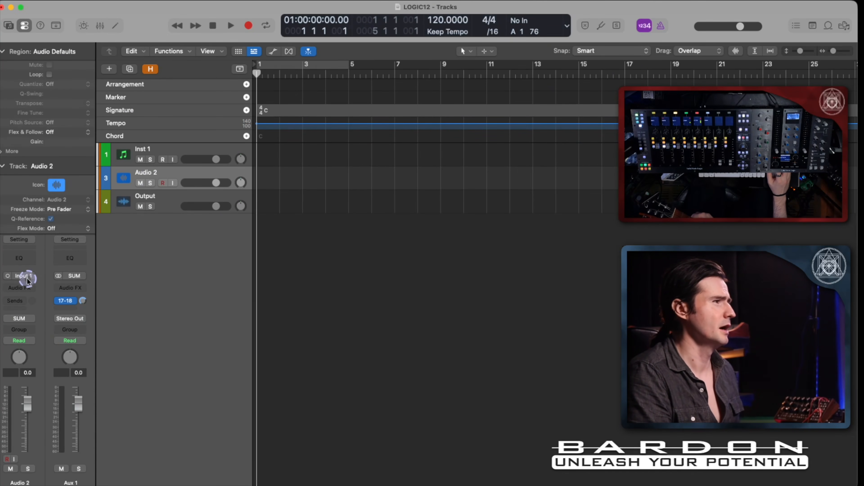
left_click(21, 276)
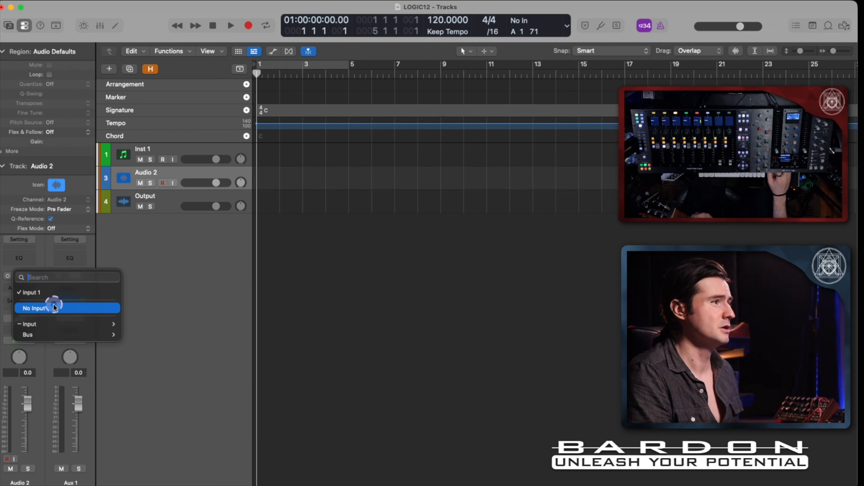
mouse_move(48, 324)
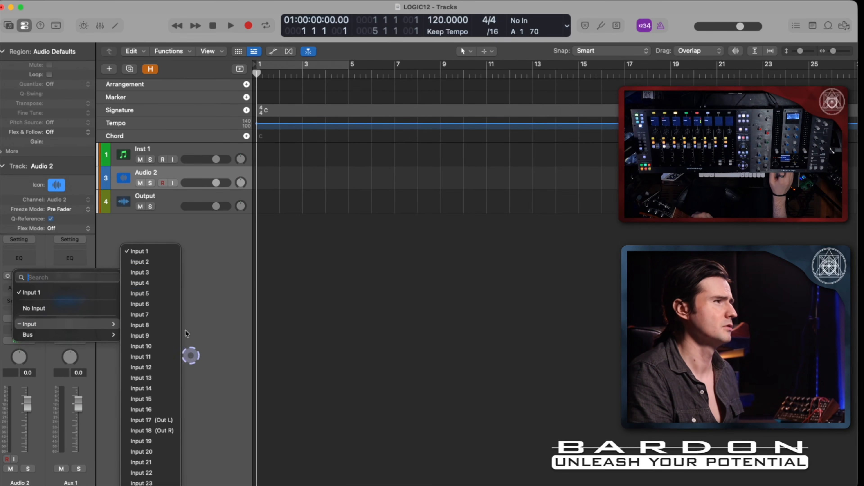
left_click(172, 272)
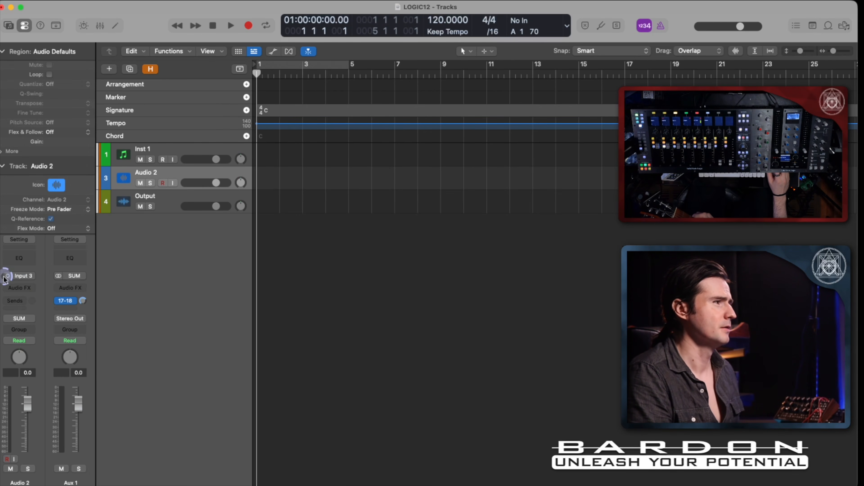
Turn on input monitoring for the new stereo In 3-4 audio track and rename the track GTR ST
left_click(279, 286)
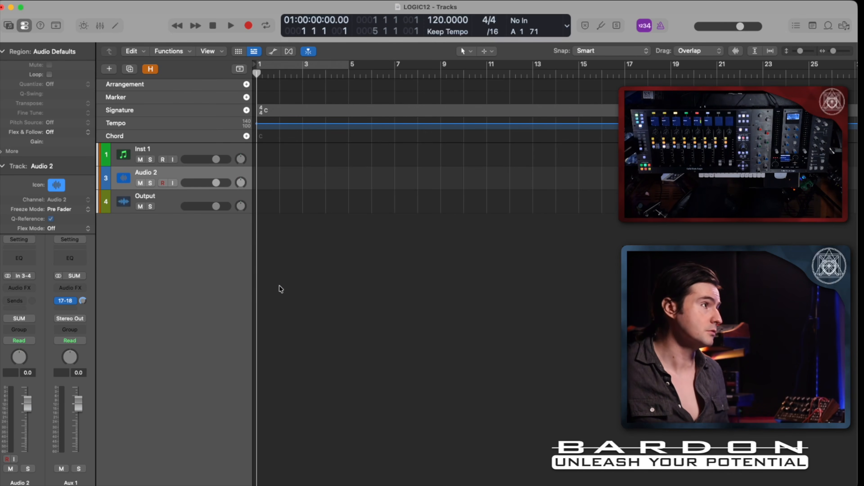
left_click(172, 183)
left_click(339, 188)
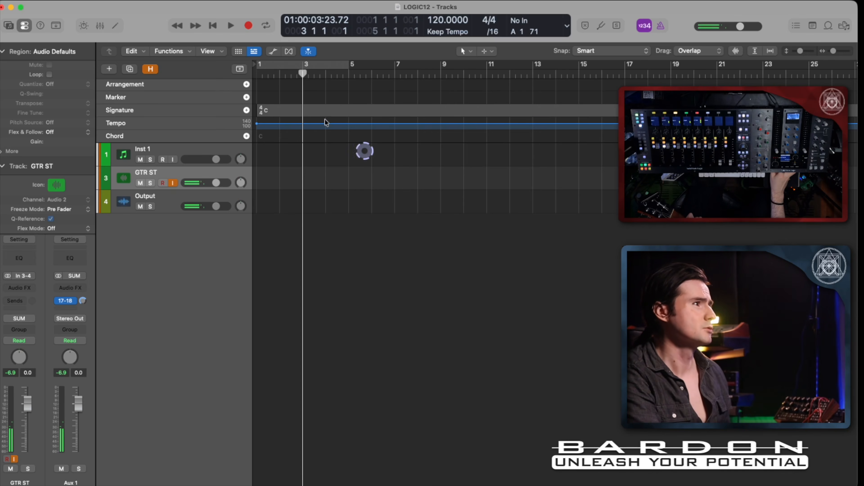
Set a one-bar cycle range from bar 3 to bar 4 and play it with the metronome on
left_click_drag(302, 66, 325, 70)
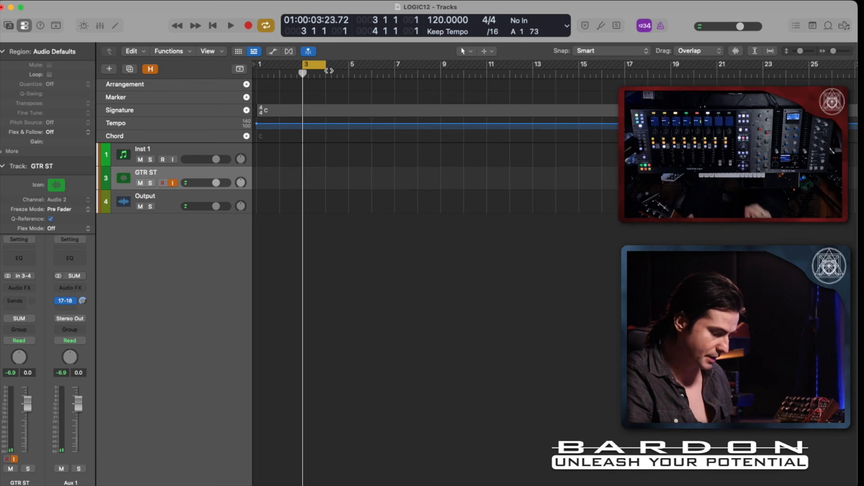
key("k")
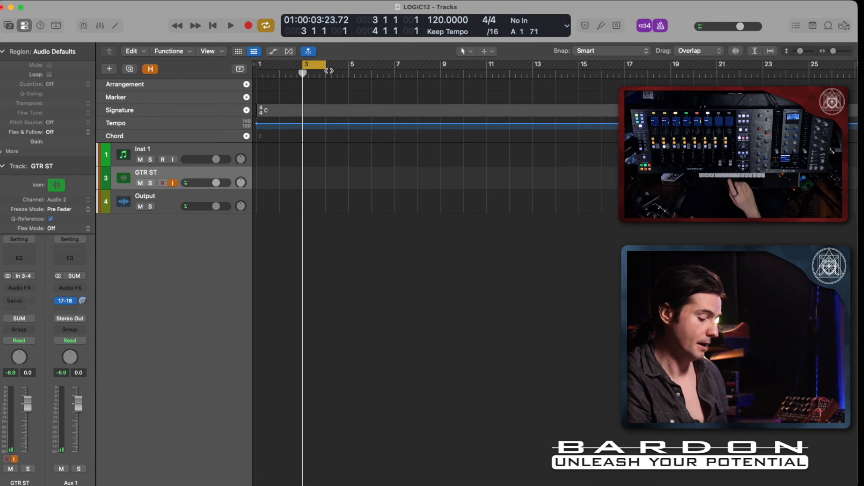
key("space")
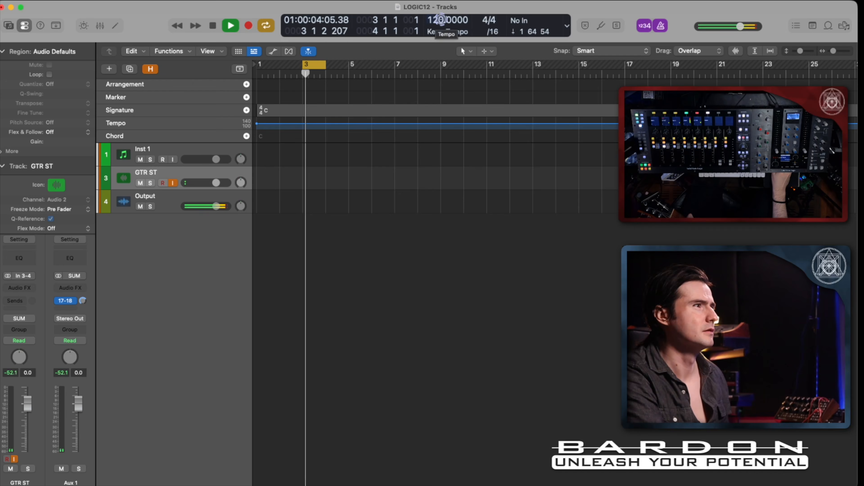
Set the project tempo to 126 BPM, then end the cycled playback and return the playhead to bar 3
left_click_drag(446, 21, 443, 7)
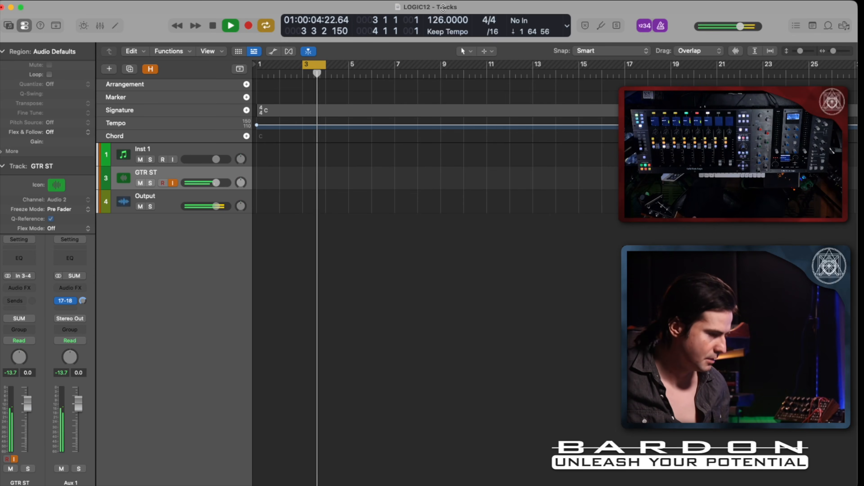
key("space")
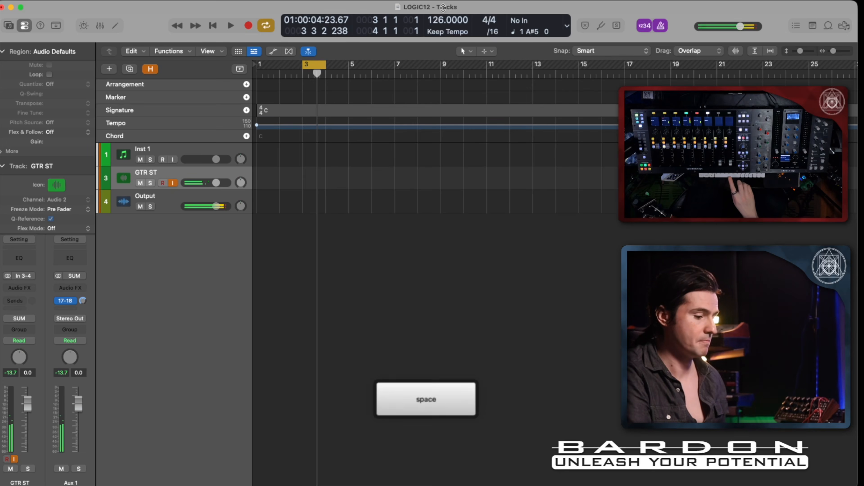
key("c")
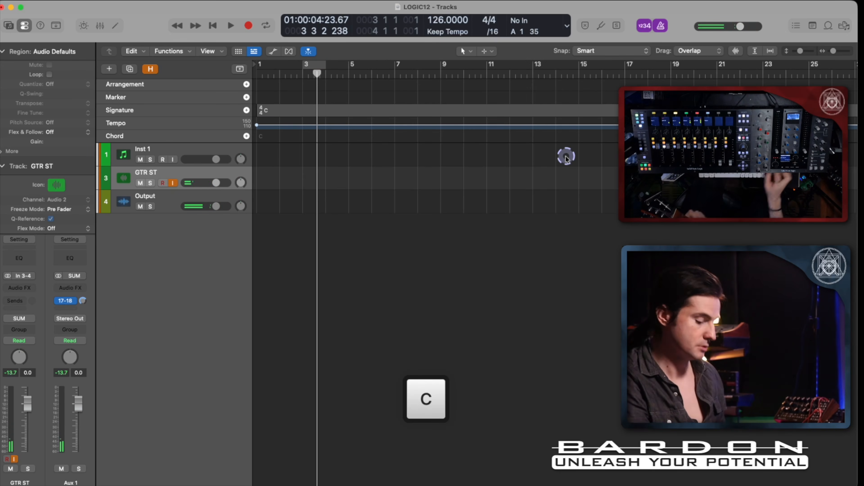
key("comma")
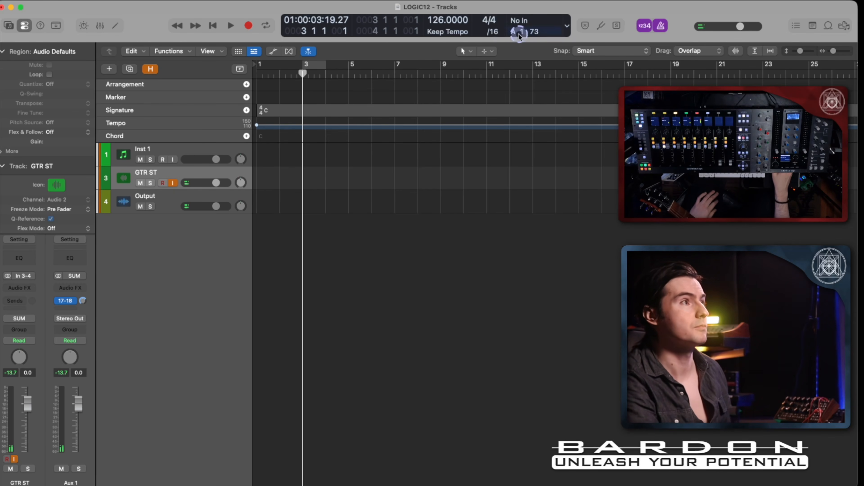
Check the available count-in lengths for recording
left_click(649, 30)
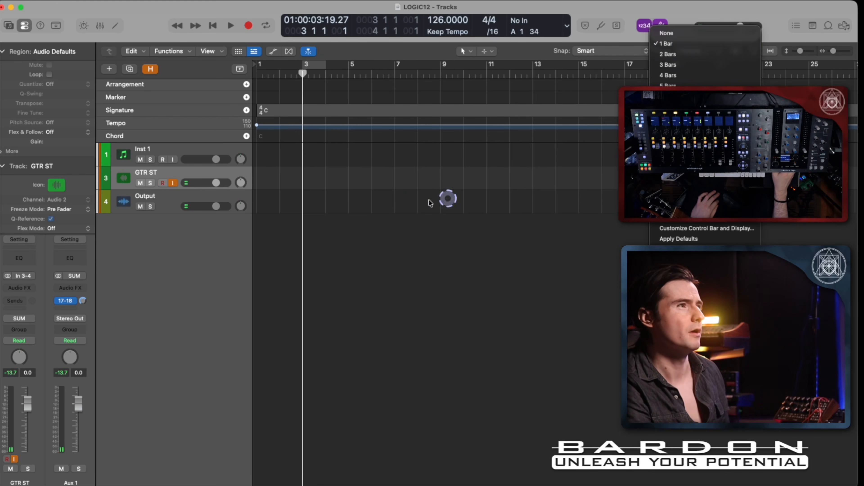
left_click(337, 144)
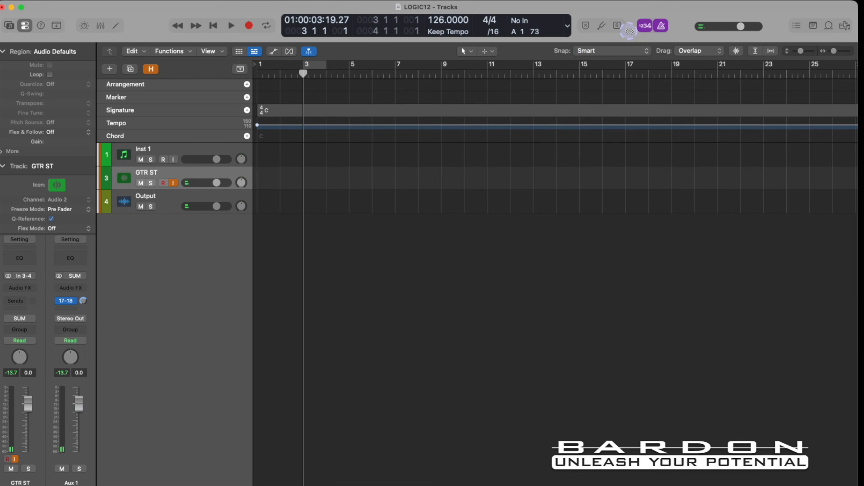
left_click(648, 31)
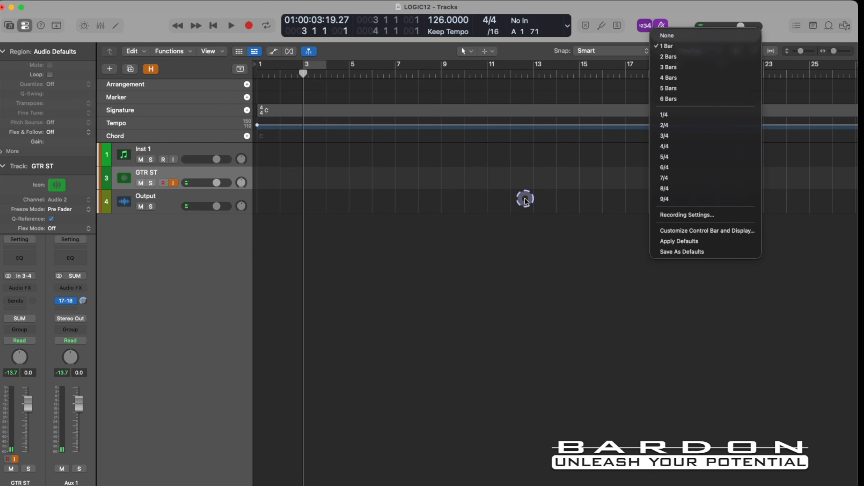
left_click(249, 183)
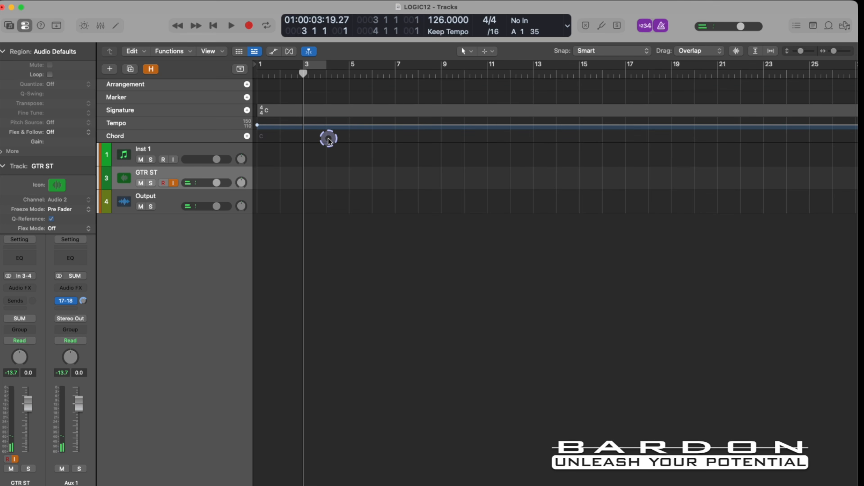
Record a guitar take on the GTR ST track from bar 3 to just past bar 11
key("r")
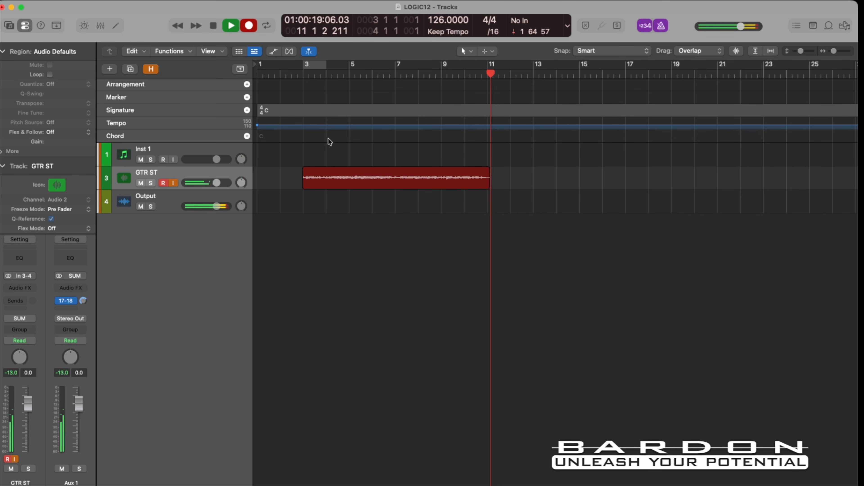
key("space")
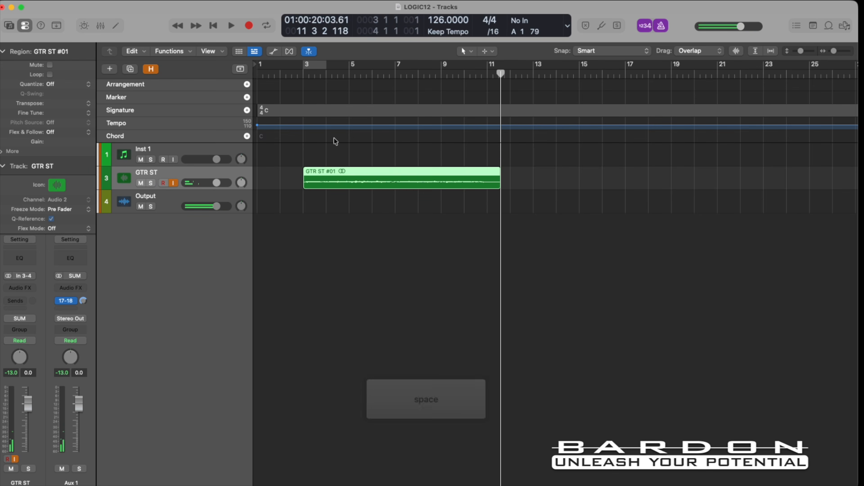
Trim the end of the recorded GTR ST region so that it finishes exactly at bar 11
left_click_drag(499, 185, 485, 192)
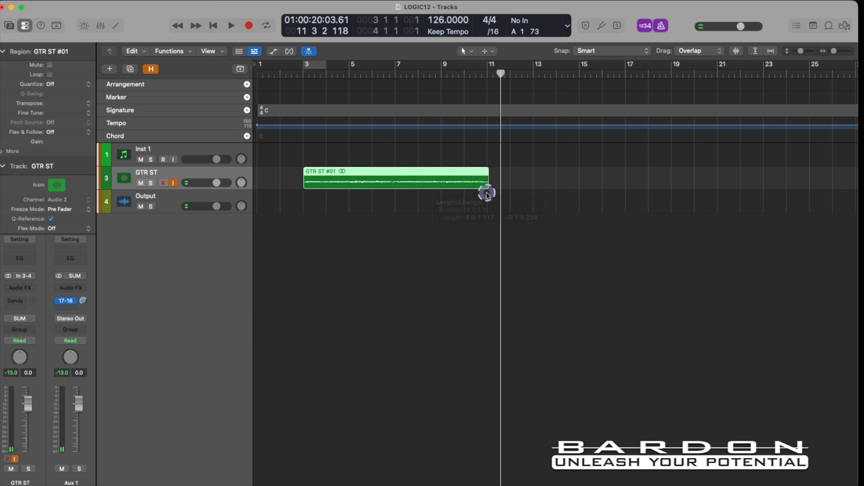
left_click_drag(586, 231, 405, 146)
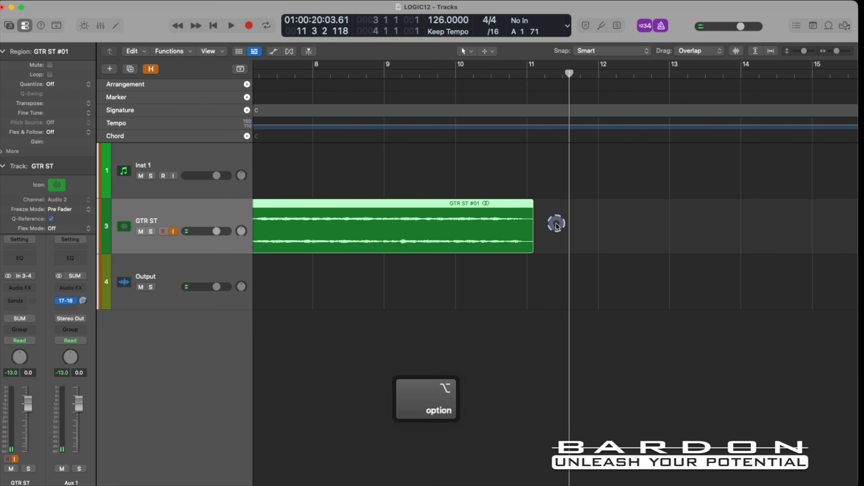
left_click_drag(556, 225, 529, 238)
key("BackSpace")
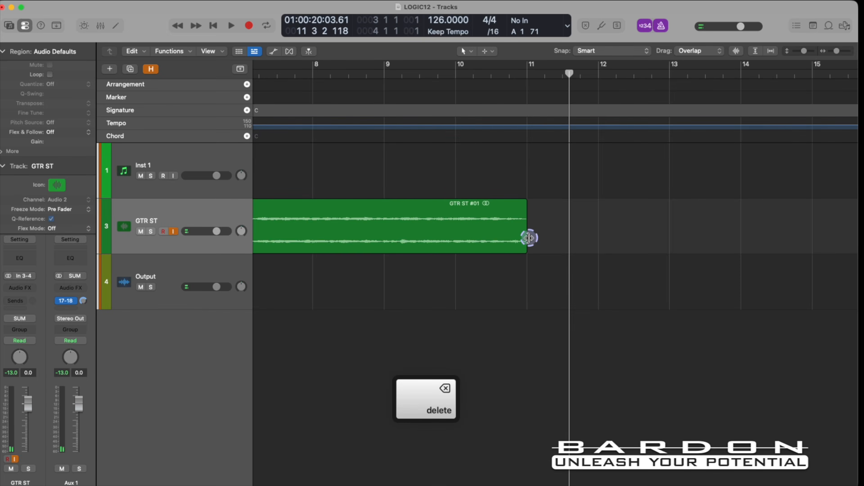
left_click(527, 237, "ctrl+alt")
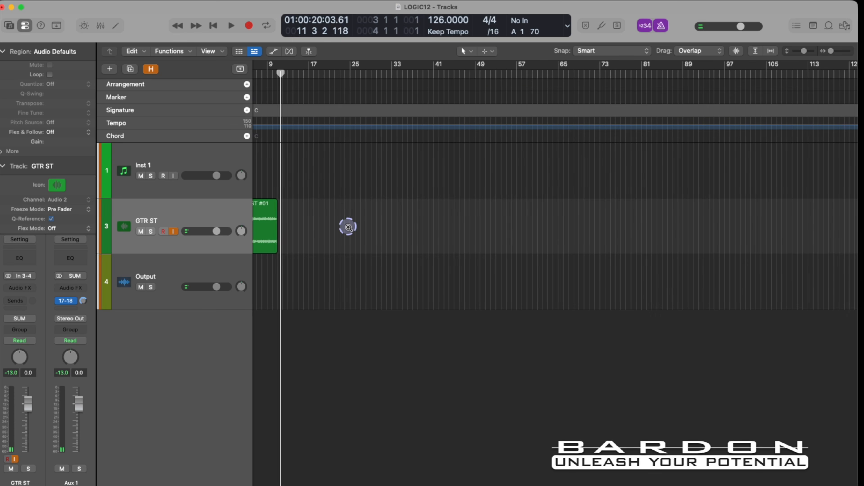
Analyze the GTR ST region's chords by placing the region onto the Chord track
left_click_drag(391, 308, 337, 263)
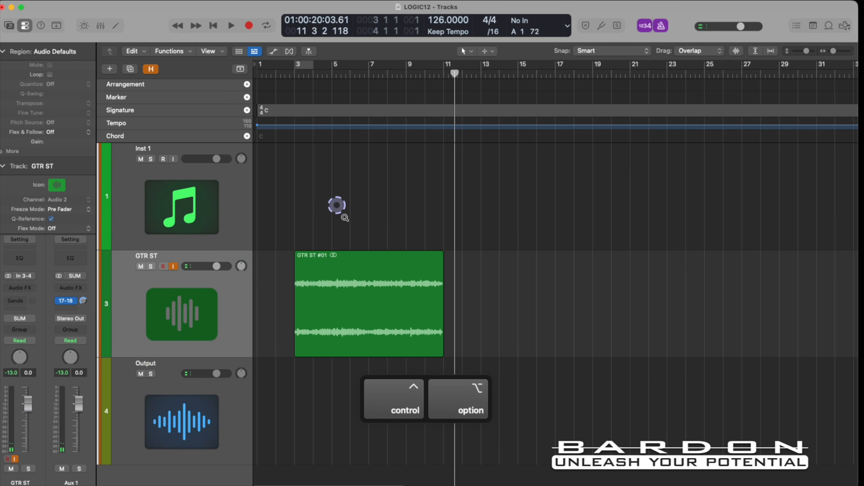
left_click(323, 238, "ctrl+alt")
left_click(331, 264)
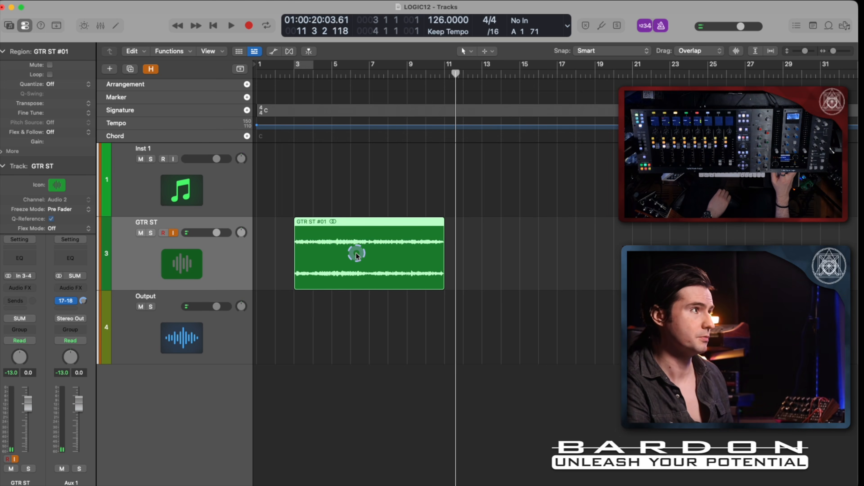
left_click_drag(357, 257, 353, 134)
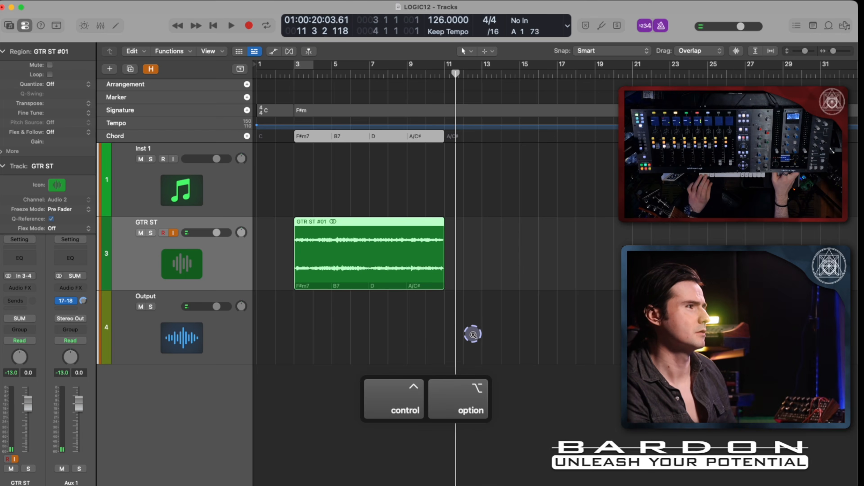
Remove the F#m7 chord at bar 3 from the Chord track, leaving the B7 and D chords in place
left_click_drag(473, 333, 282, 132)
key("alt")
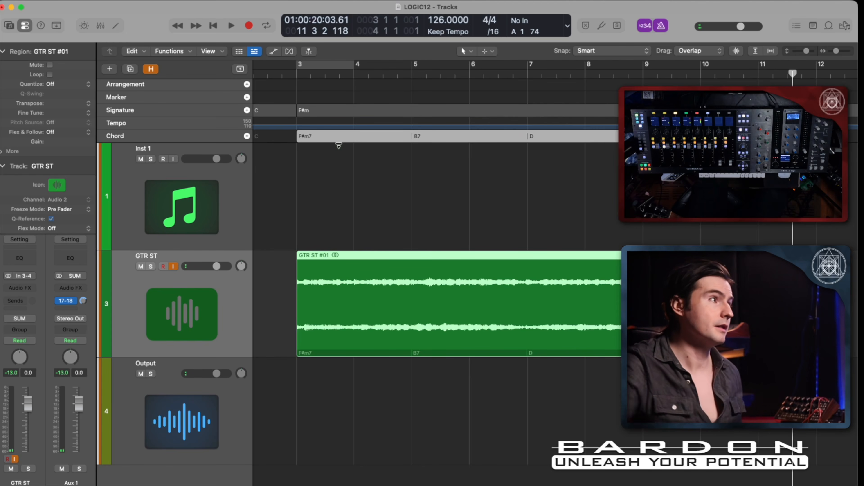
left_click(418, 134)
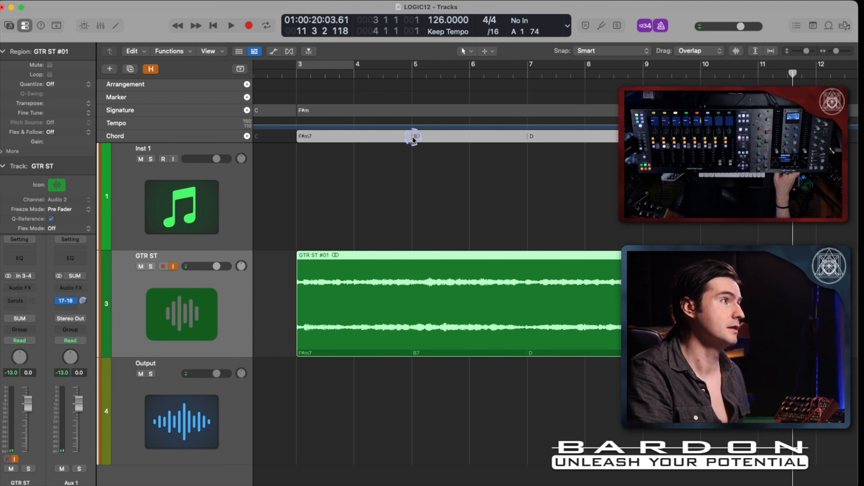
left_click(556, 146)
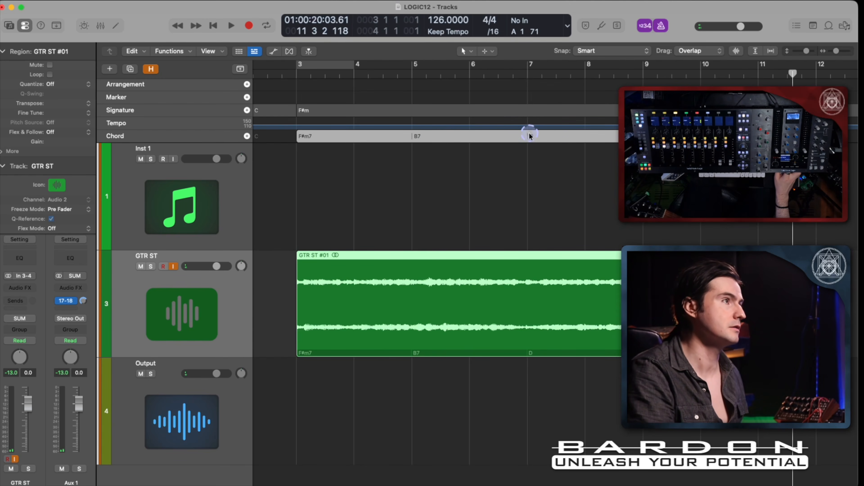
left_click(429, 139)
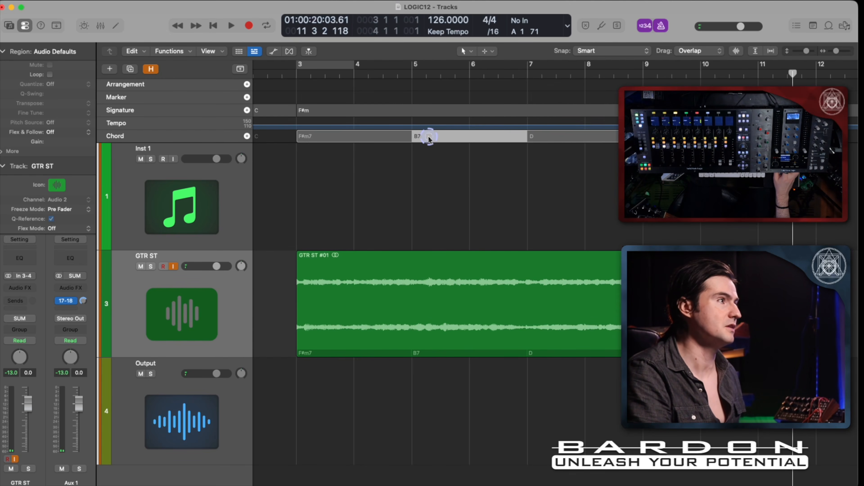
left_click(381, 139)
left_click(557, 137)
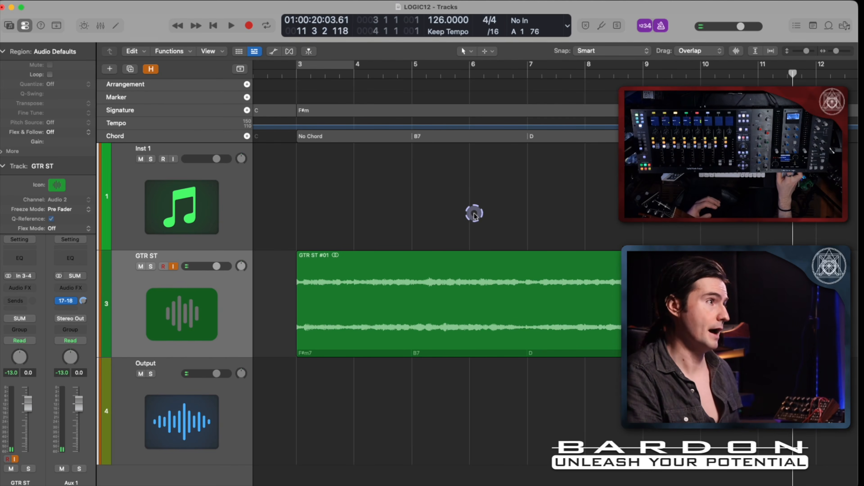
Add a Retro Rock Bass Player session track below the GTR ST track and close its Session Player editor
left_click(470, 271)
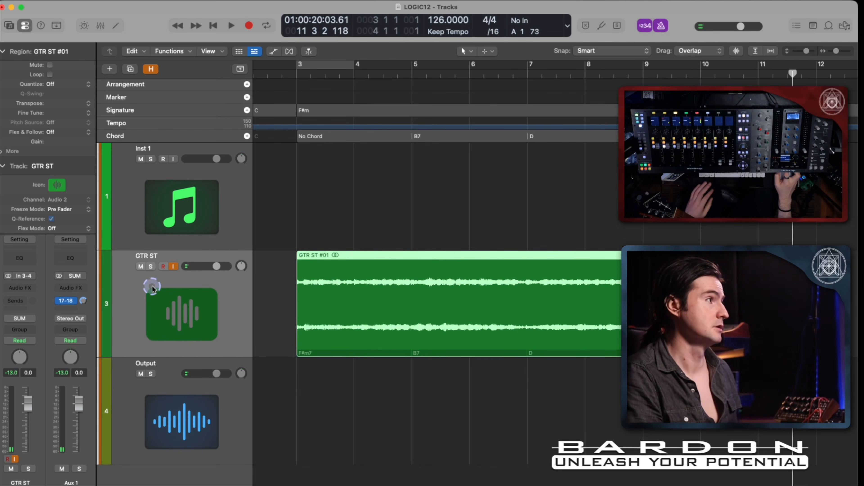
scroll(367, 238, "down", 2)
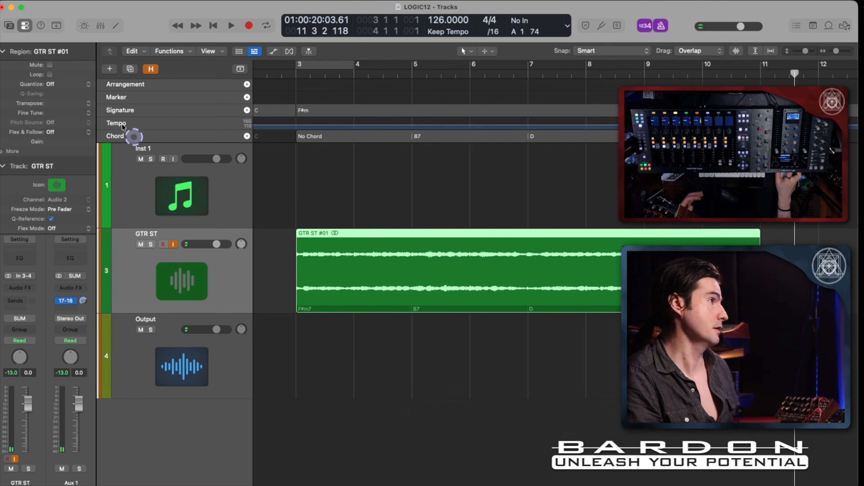
left_click(110, 69)
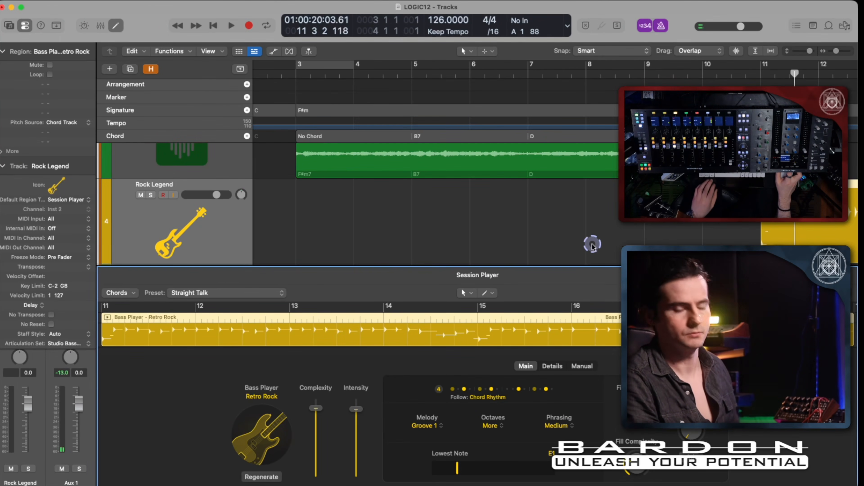
key("e")
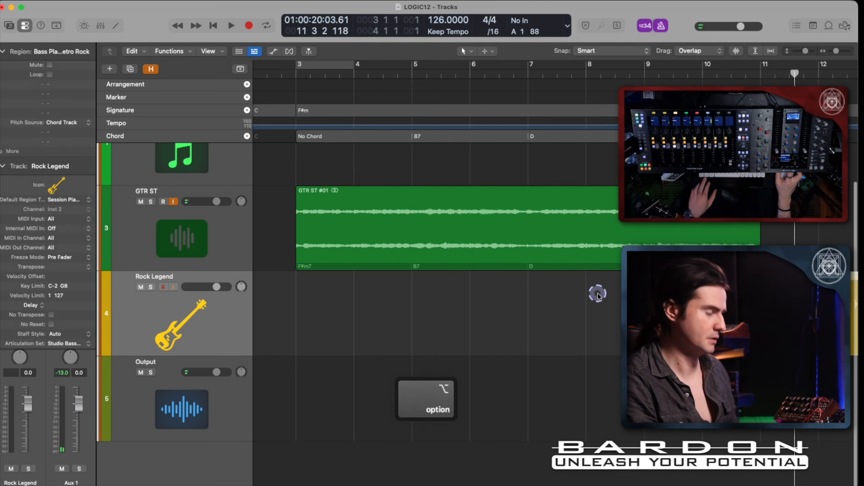
Move the Bass Player - Retro Rock region back to bar 3 so it lines up directly beneath the GTR ST recording
scroll(597, 294, "down", 3)
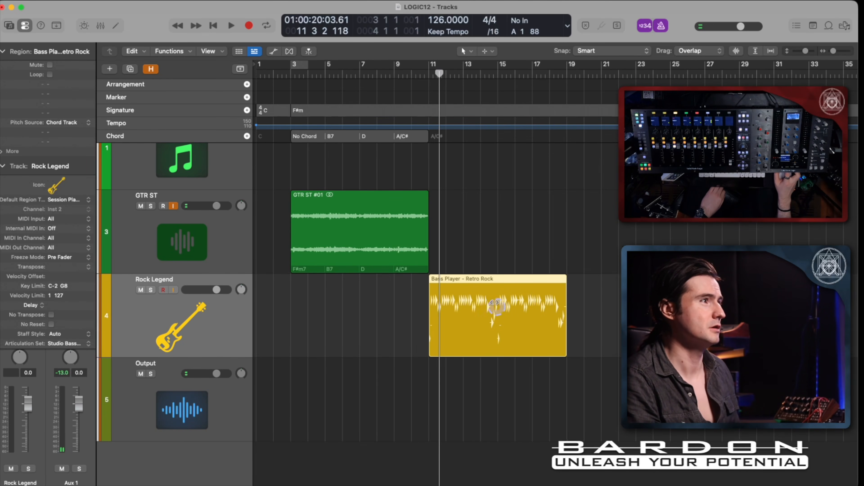
left_click_drag(469, 280, 330, 284)
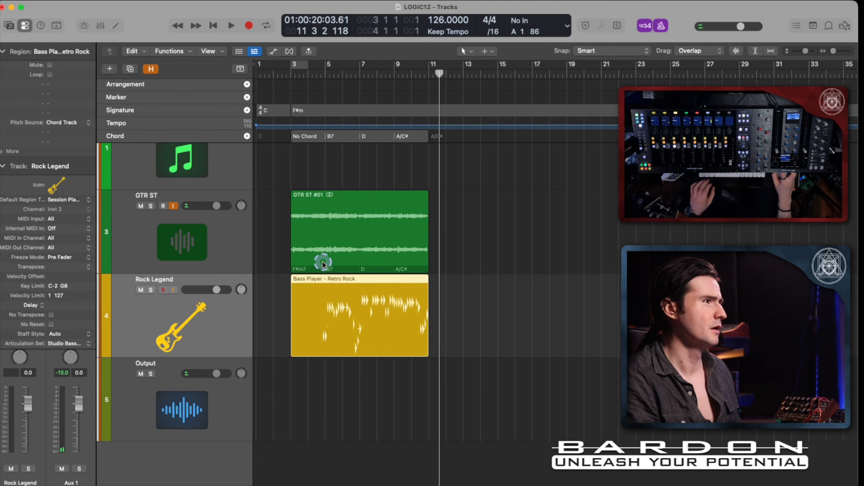
Compare the No Chord entry at bar 3 of the Chord track with the chord labelled in the GTR ST region
left_click(314, 236)
left_click_drag(371, 302, 275, 162)
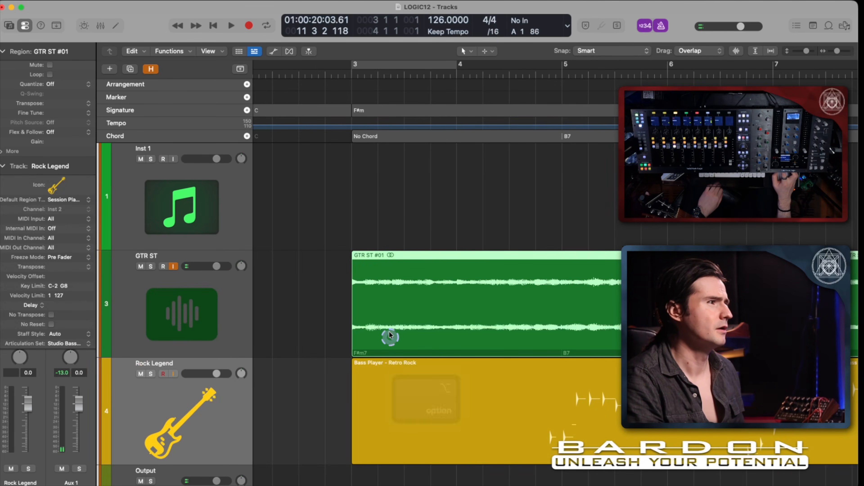
left_click(367, 109)
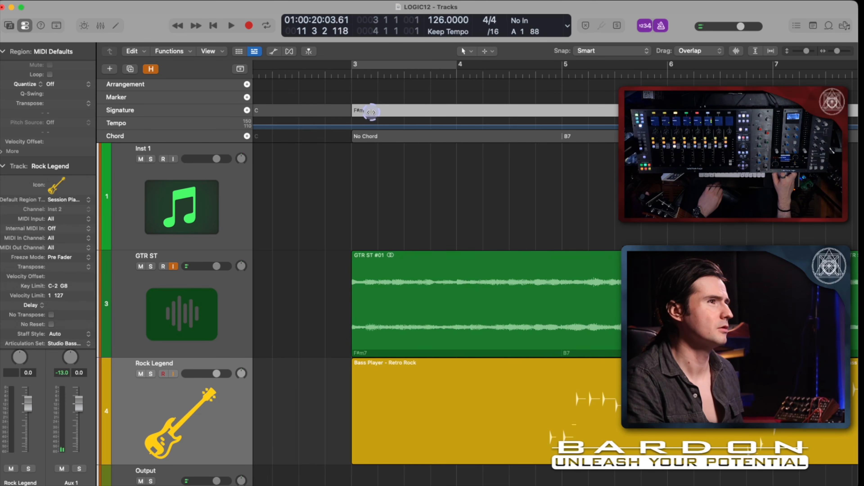
key("shift+super")
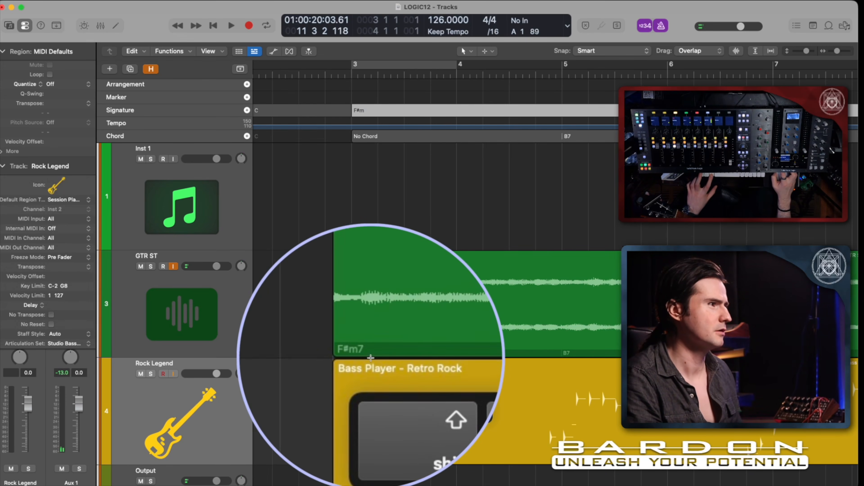
left_click(390, 136)
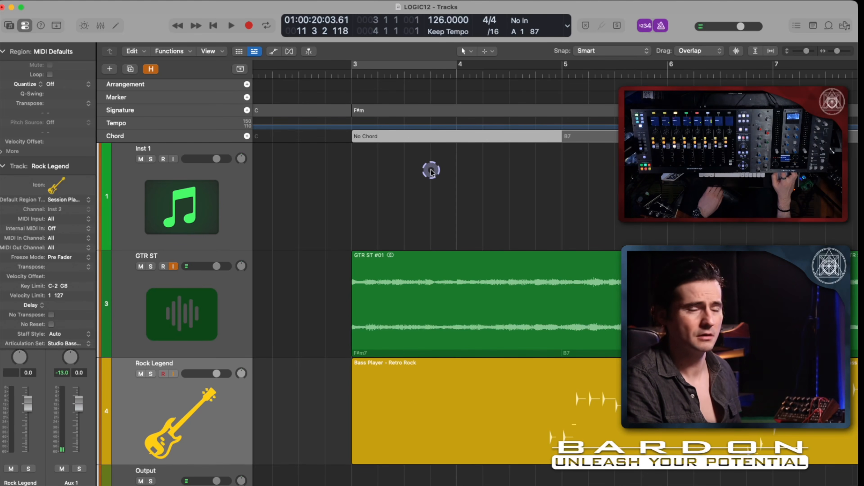
Enable cycling over the GTR ST region's range, from bar 3 to bar 11
left_click(444, 310)
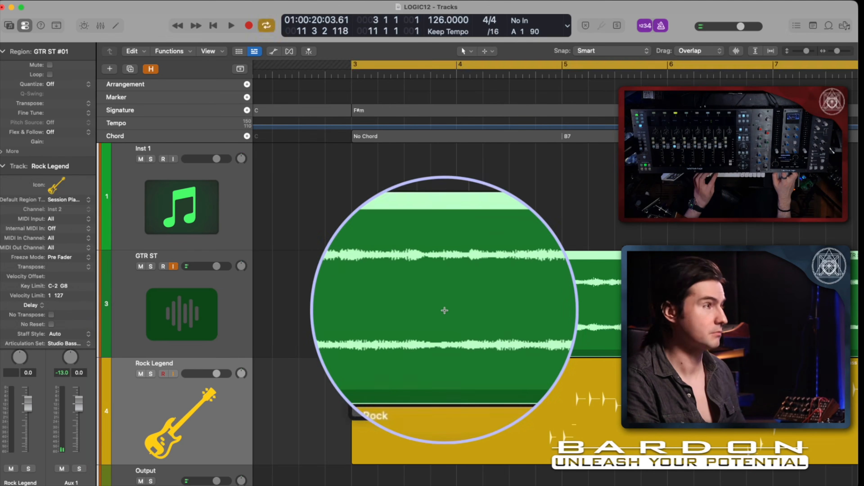
key("shift+super+c")
scroll(458, 234, "down", 3)
scroll(457, 234, "down", 2)
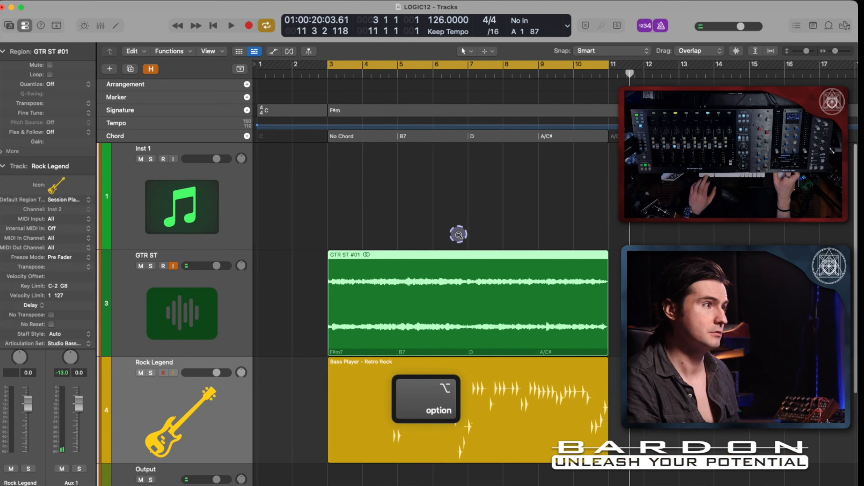
Turn off input monitoring on the GTR ST track while briefly playing the cycled section
key("space")
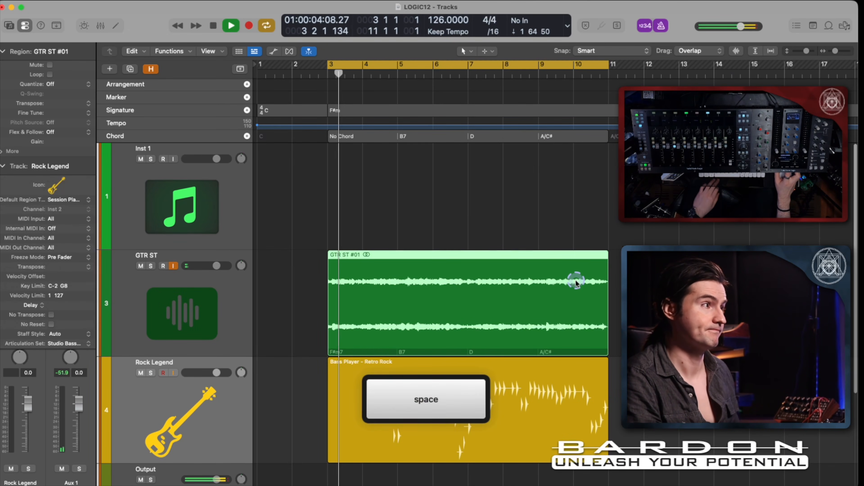
left_click(174, 266)
key("space")
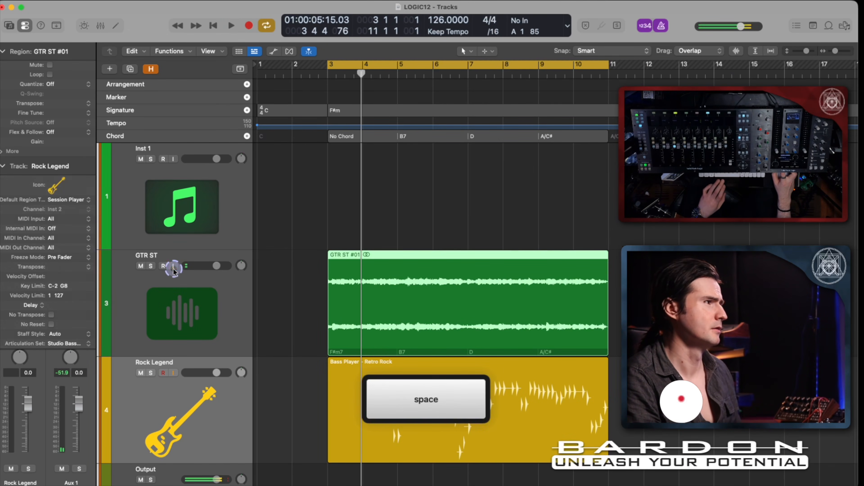
Play the cycled guitar and bass section with the metronome click turned off, then stop playback
key("space")
left_click(202, 295)
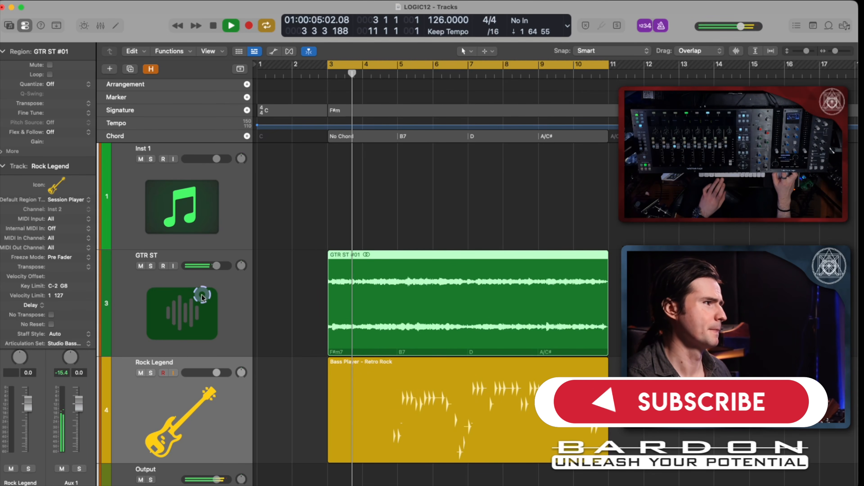
left_click(241, 296)
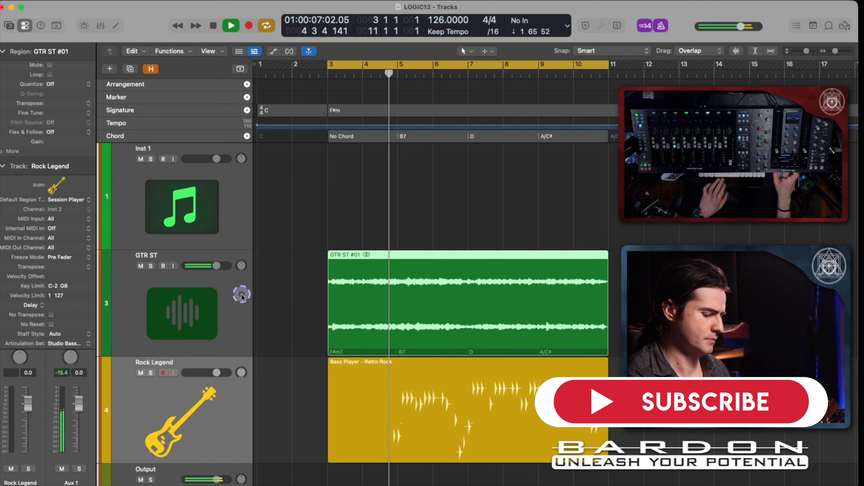
key("k")
left_click(337, 299)
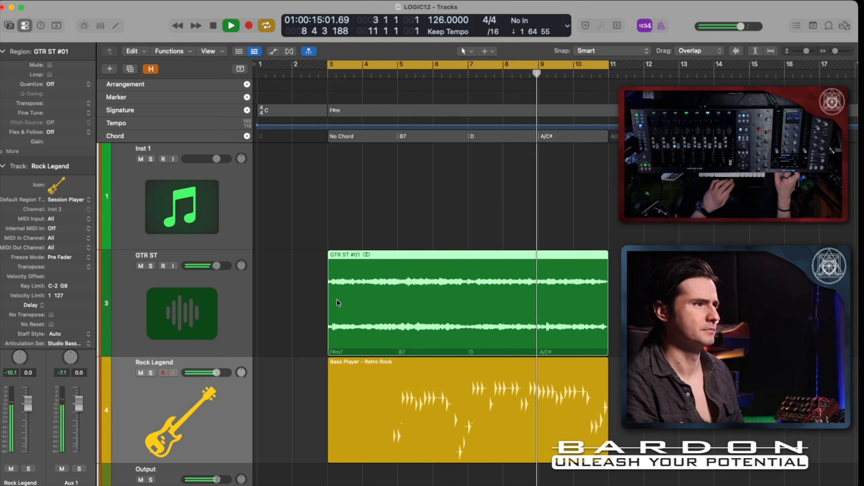
left_click(337, 299)
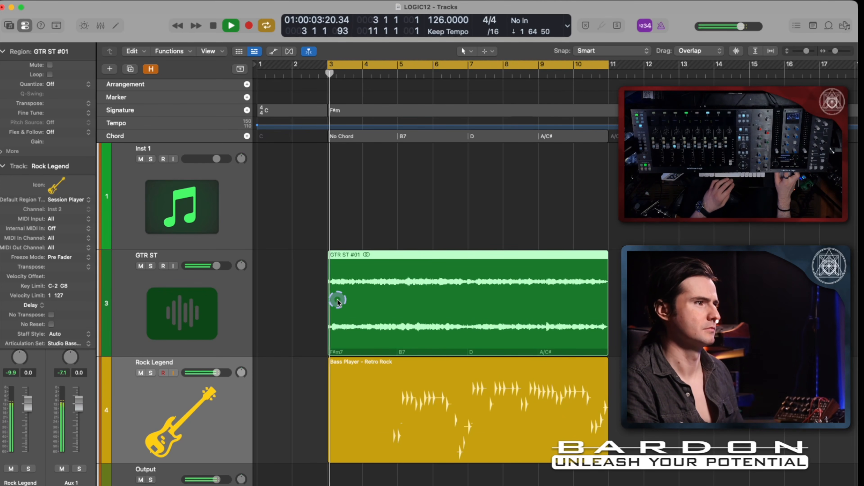
key("space")
key("ctrl+alt")
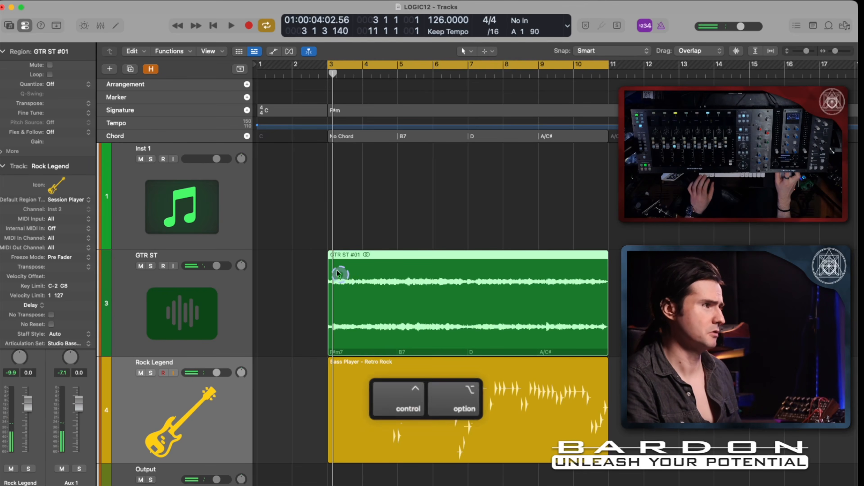
left_click(349, 138)
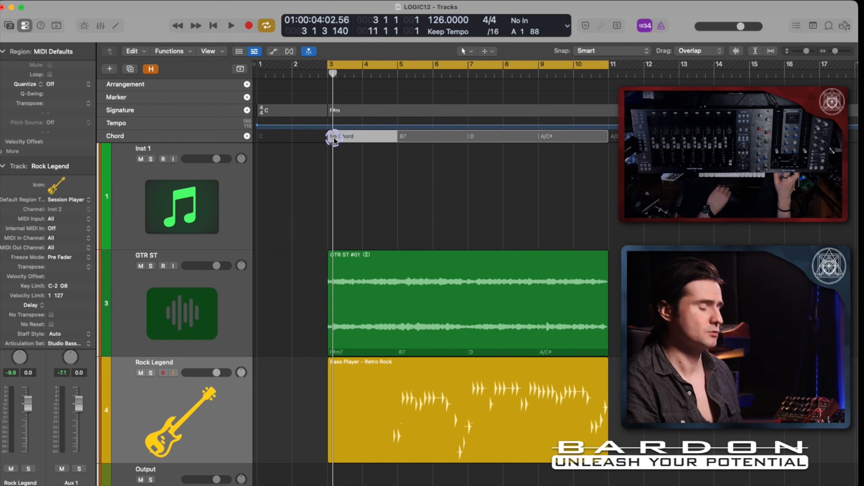
key("shift+super")
left_click(340, 138, "super")
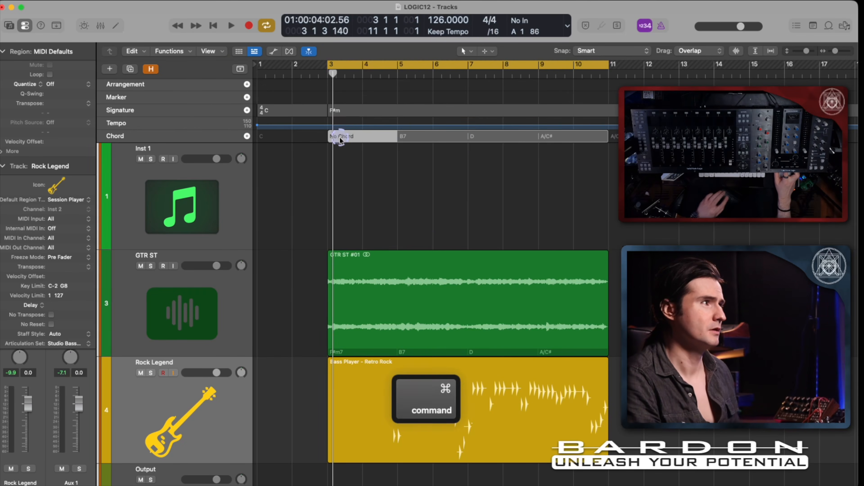
double_click(341, 138)
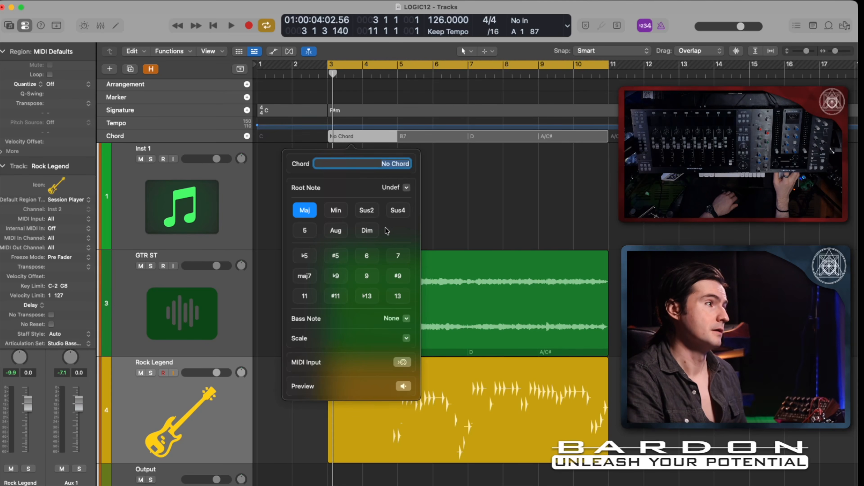
left_click(430, 230)
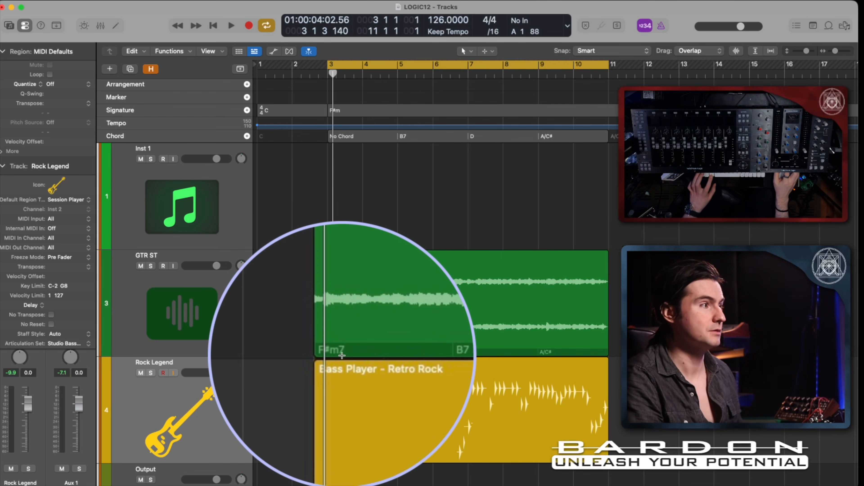
Define the No Chord entry at bar 3 of the Chord track as F#m7, with root F#, Min quality and the 7 extension
left_click(346, 136, "shift")
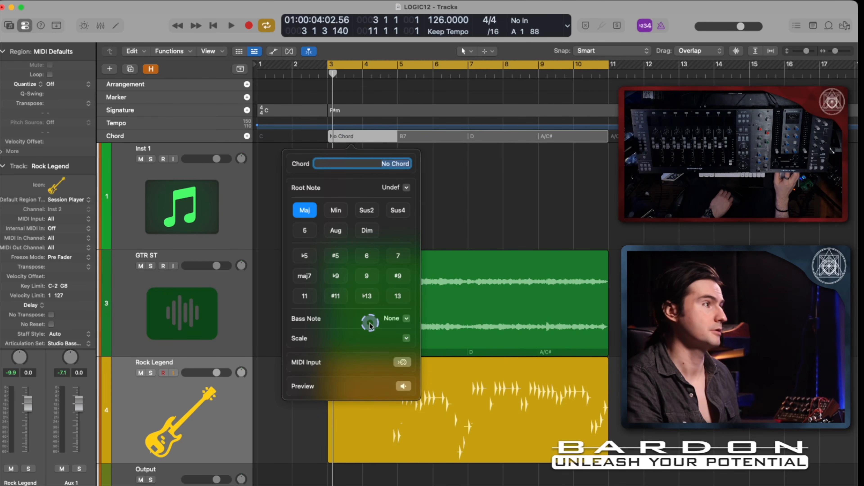
left_click(407, 188)
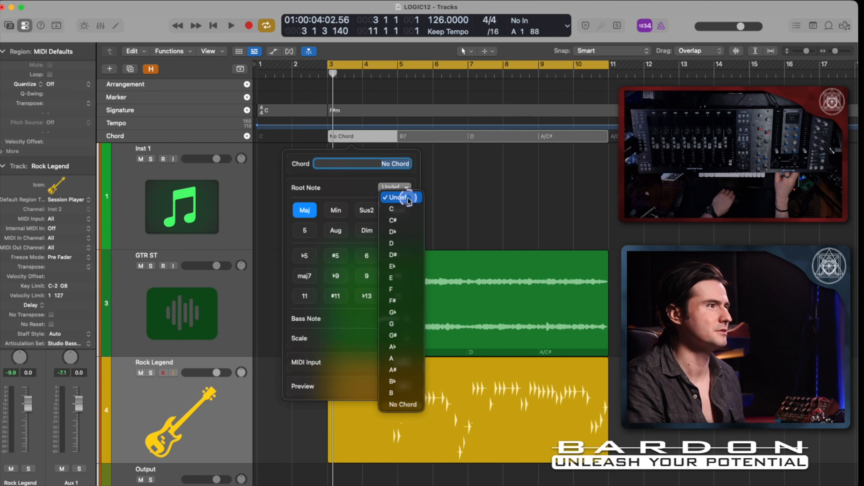
left_click(403, 302)
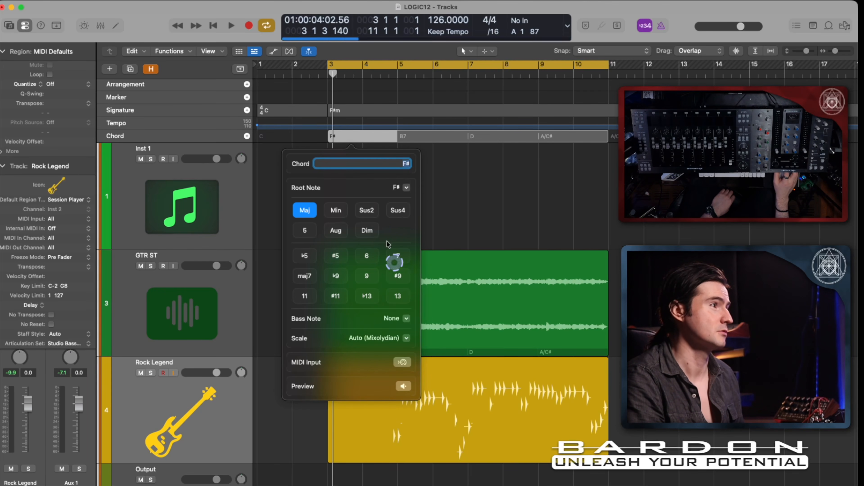
left_click(343, 217)
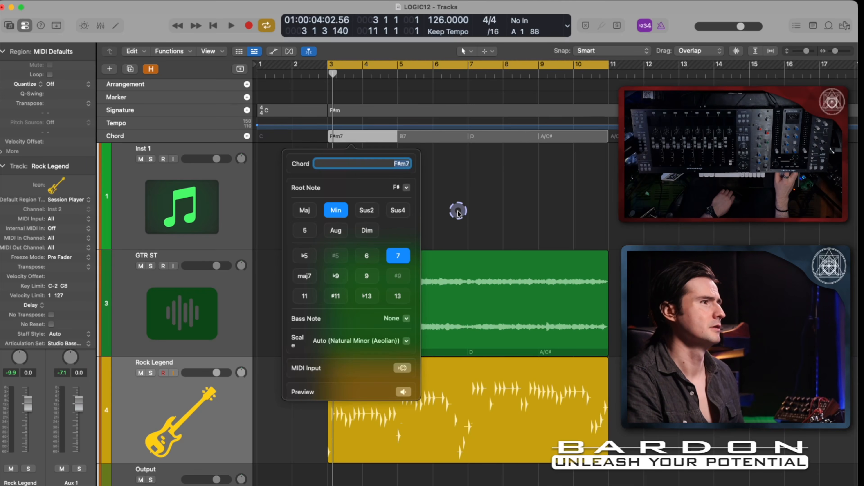
left_click(449, 211)
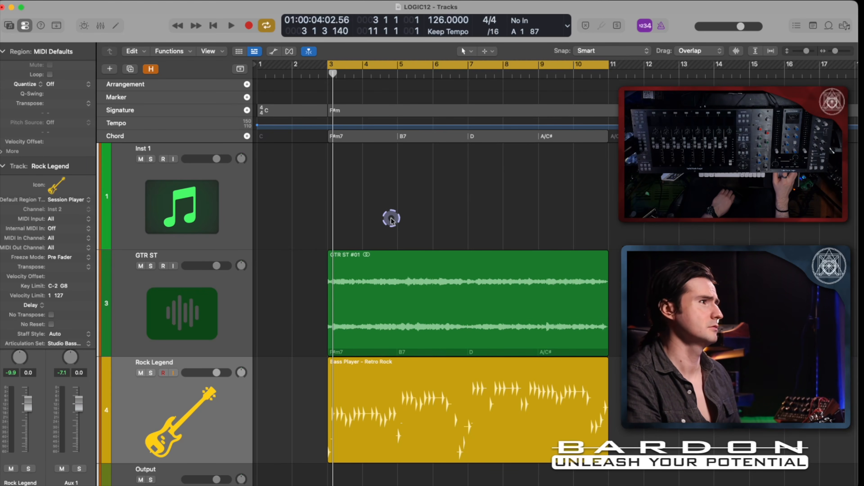
Play back the guitar and bass together from bar 3 to hear the bass follow the chords, selecting the Output track
key("space")
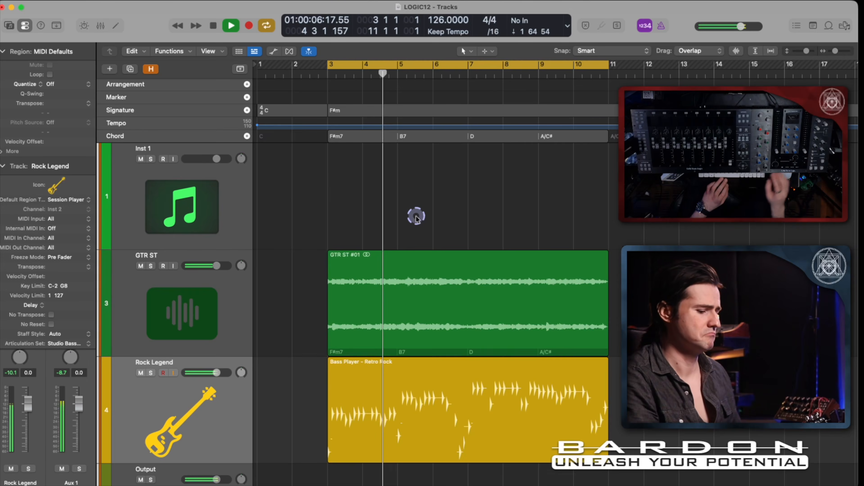
key("Down")
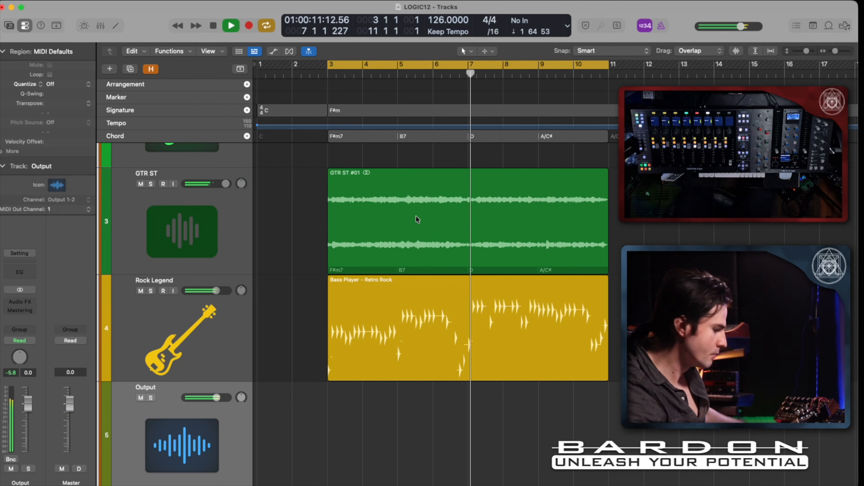
key("space")
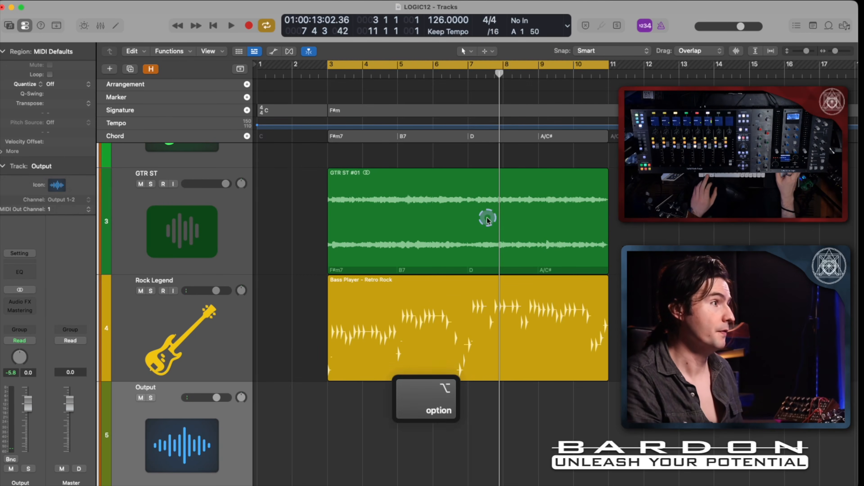
Turn off cycling and place the playhead at bar 11, the end of the existing regions
scroll(487, 218, "down", 3)
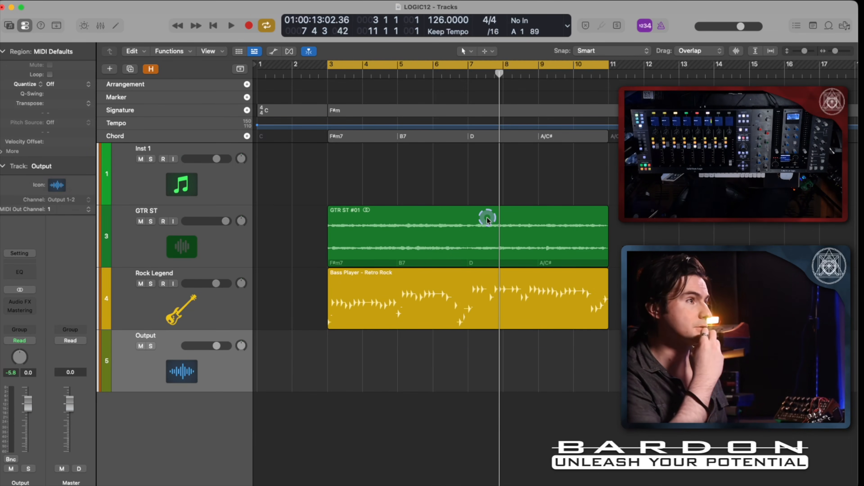
key("c")
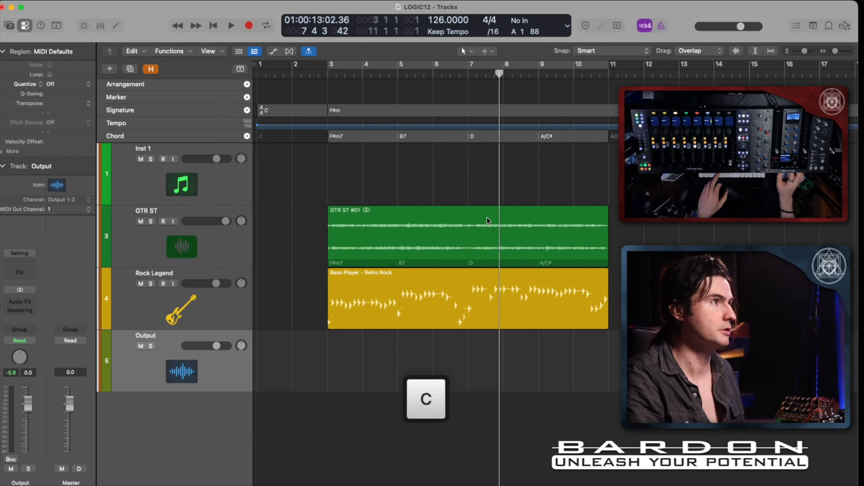
left_click(610, 76)
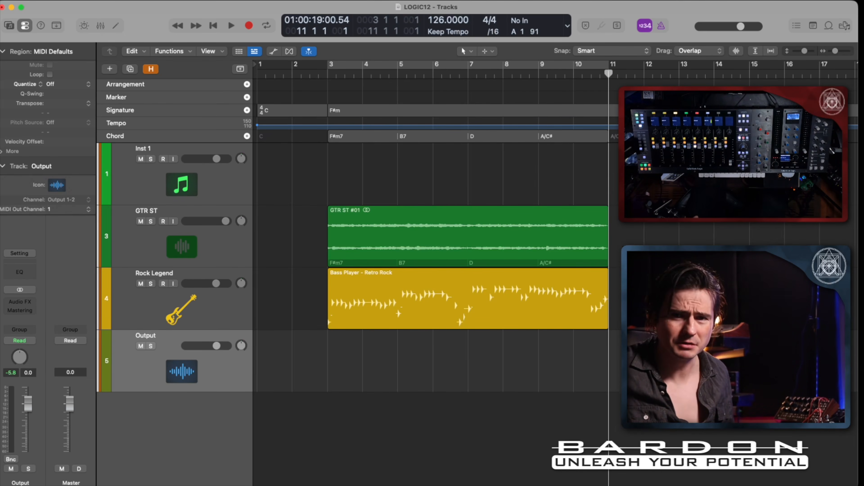
Record a second guitar part on the GTR ST track with input monitoring on, stopping just after bar 20
left_click(173, 221)
key("r")
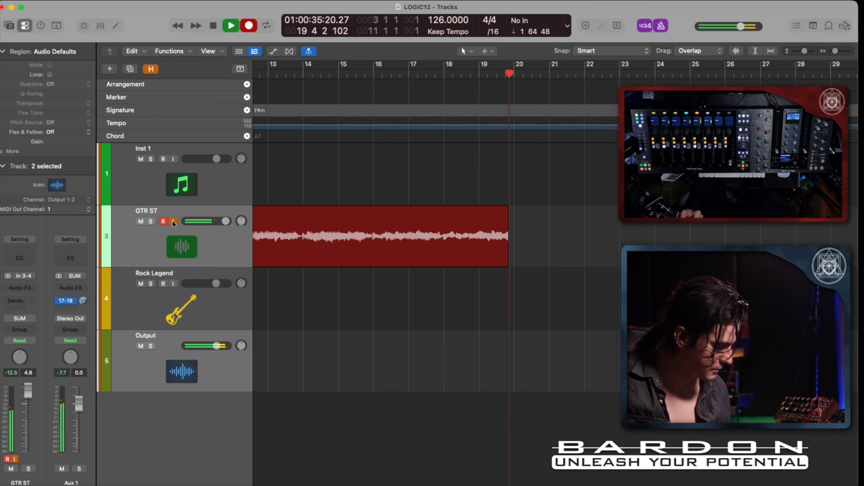
key("space")
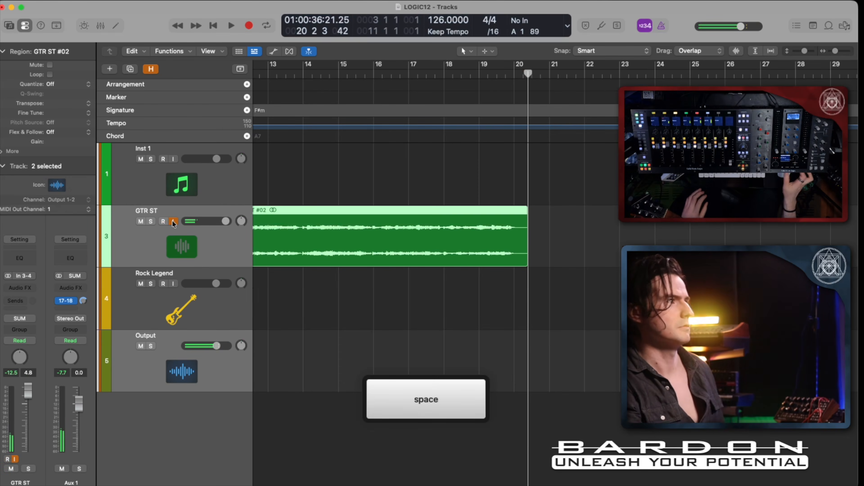
Delete the tail of the second GTR ST recording so it ends at bar 20, and select the trimmed region
left_click_drag(577, 226, 519, 247)
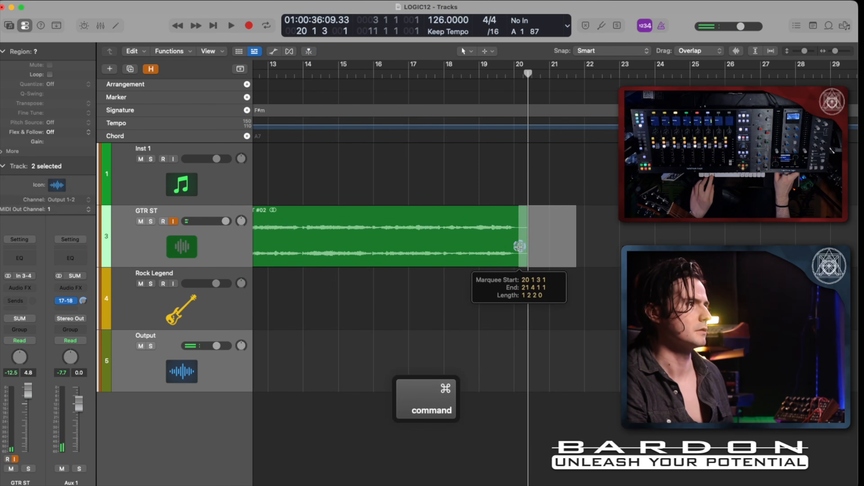
key("BackSpace")
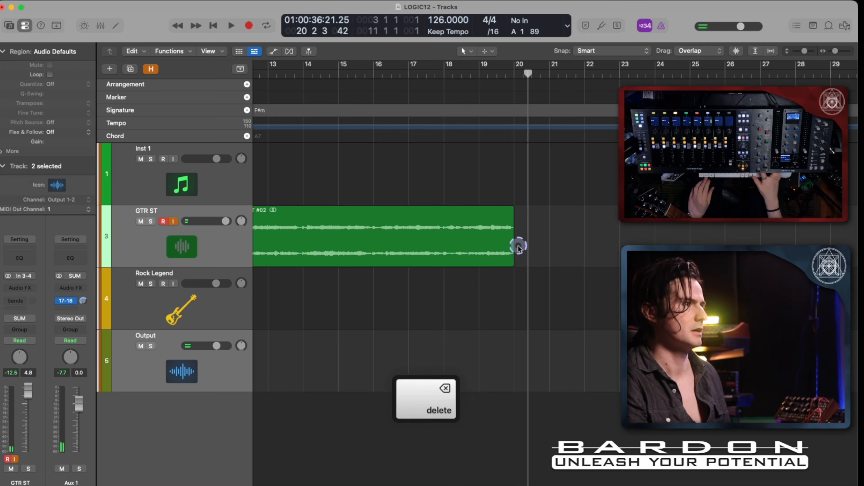
scroll(517, 246, "down", 5)
left_click(464, 246)
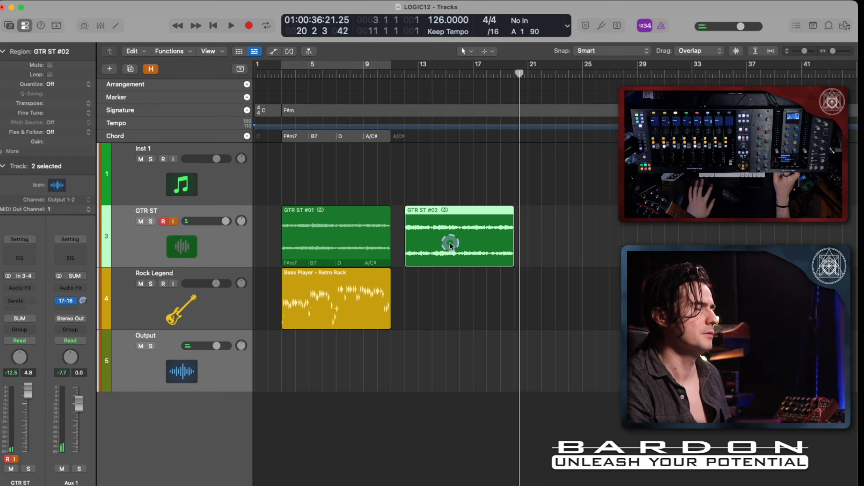
Move the second GTR ST region to start at bar 11 and extract its chords into the chord track
left_click_drag(449, 244, 436, 246)
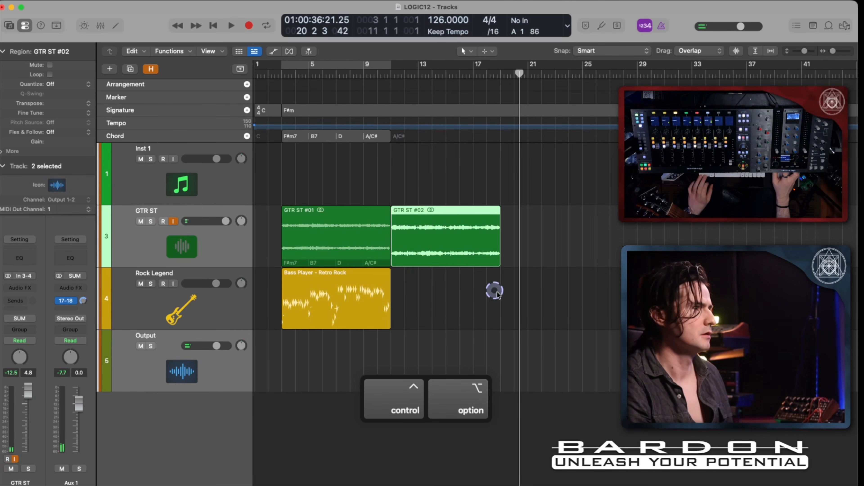
left_click_drag(494, 291, 358, 195)
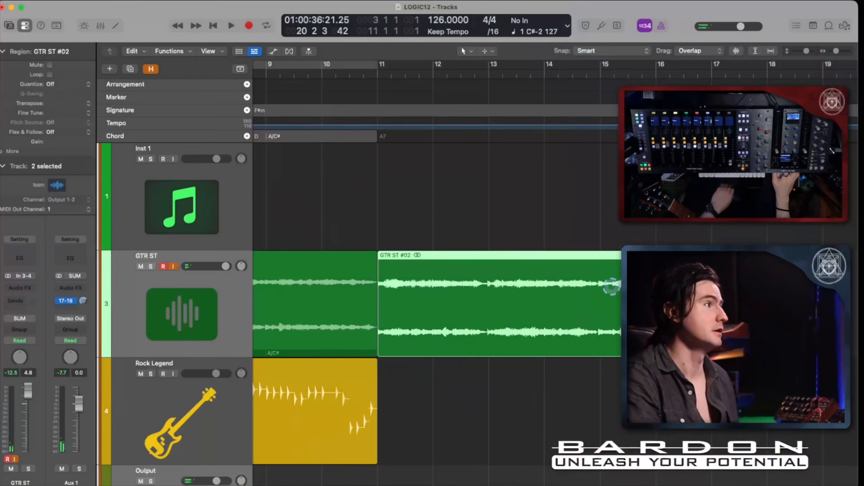
left_click(398, 282)
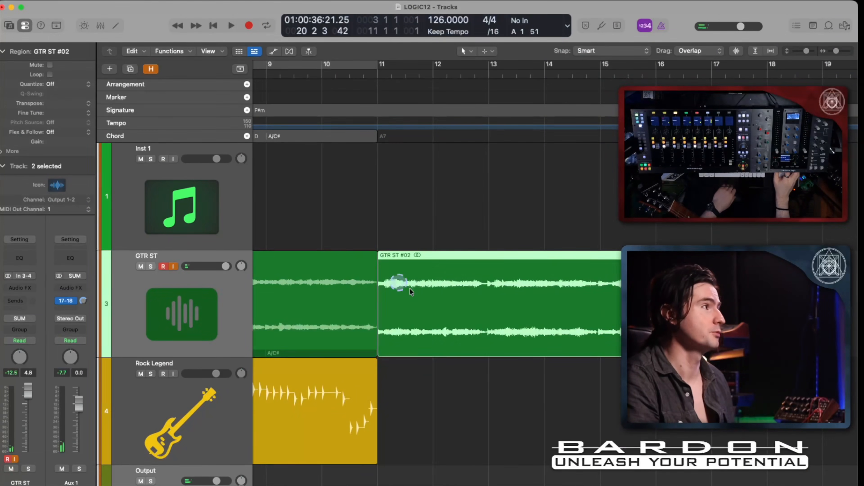
left_click_drag(442, 290, 439, 137)
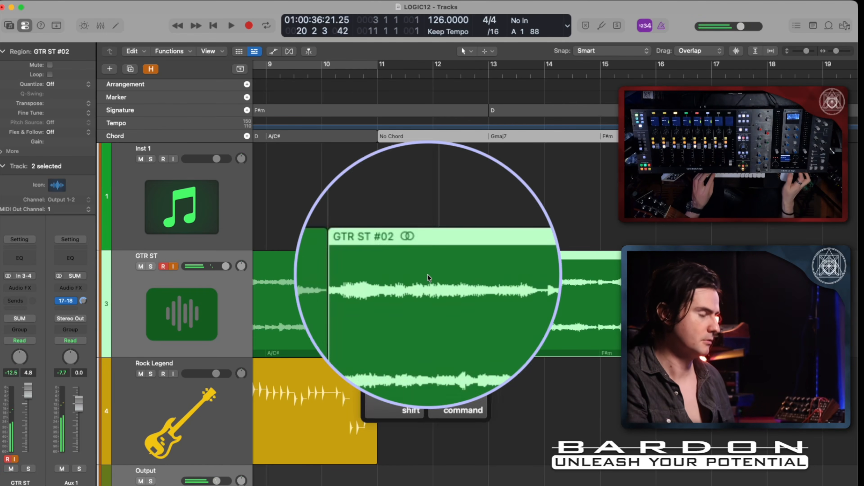
Cycle the second guitar region's range, bars 11 to 19, and turn off input monitoring on the GTR ST track
key("shift+super+c")
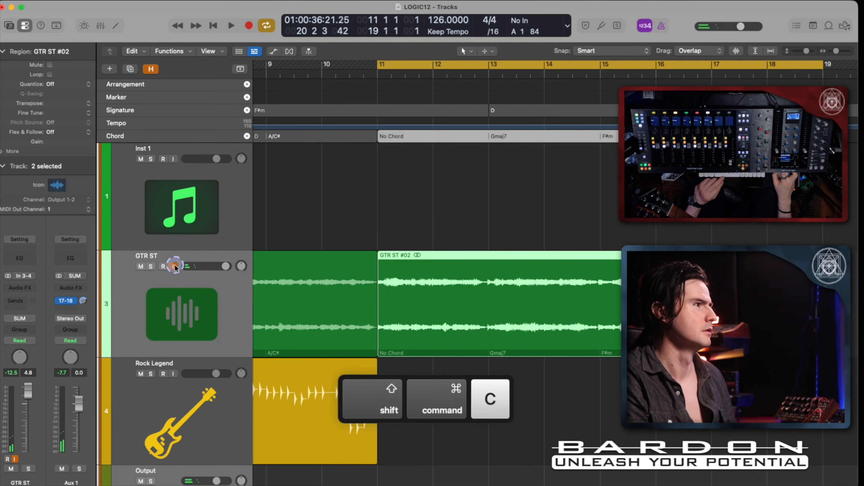
left_click(174, 267)
left_click(244, 227)
Play back the second guitar region from bar 11 to compare it by ear with the extracted chords
key("space")
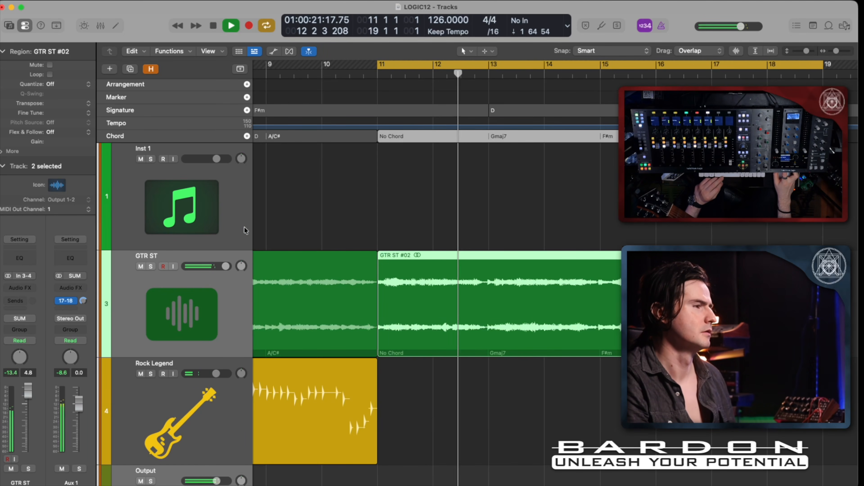
key("space")
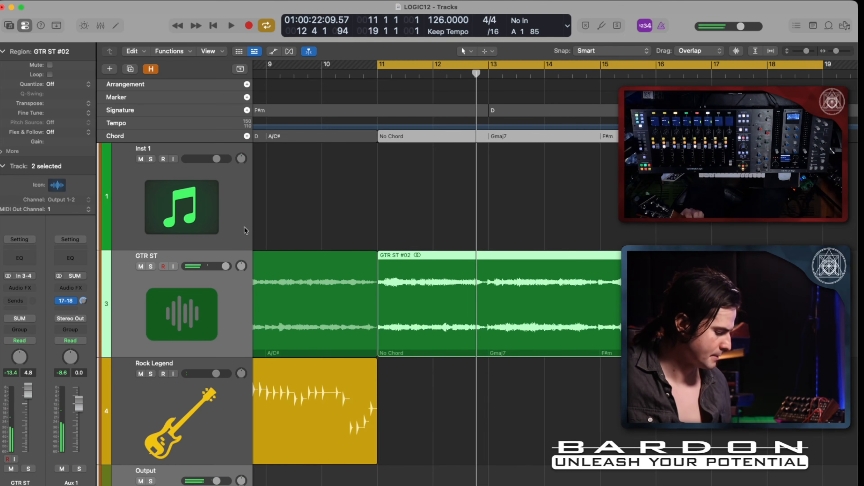
left_click(405, 331)
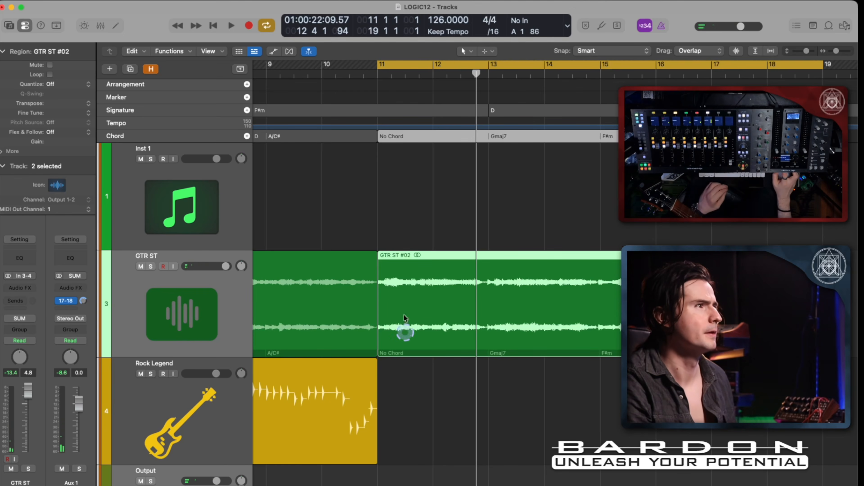
key("space")
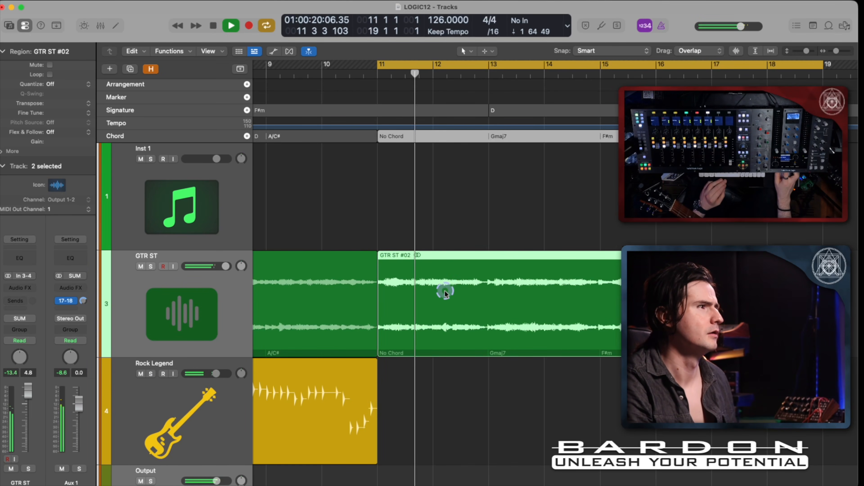
key("space")
Add a Bass Player region on the Rock Legend track from bar 11 to 19 and play it from bar 13 with cycling off
left_click(385, 417)
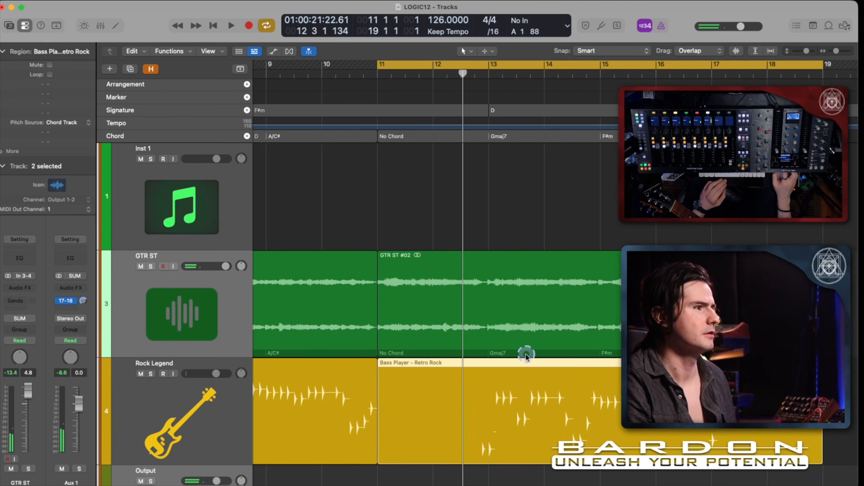
left_click(486, 65)
left_click(488, 72)
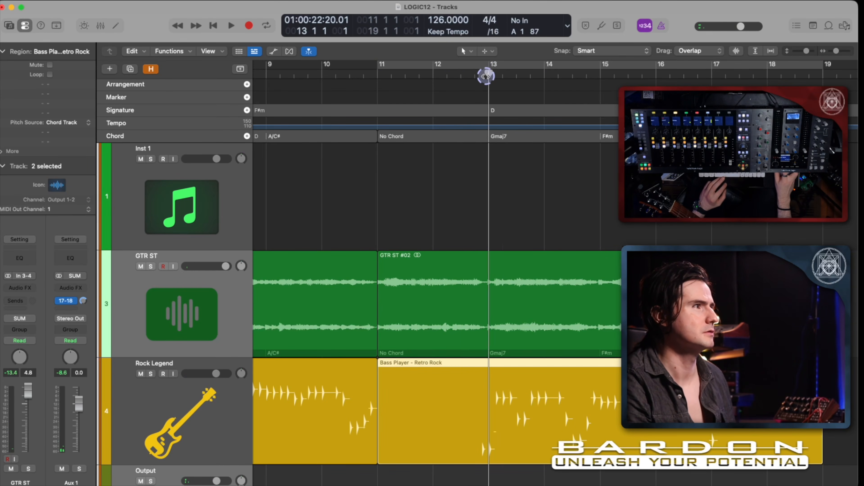
left_click(474, 74)
key("space")
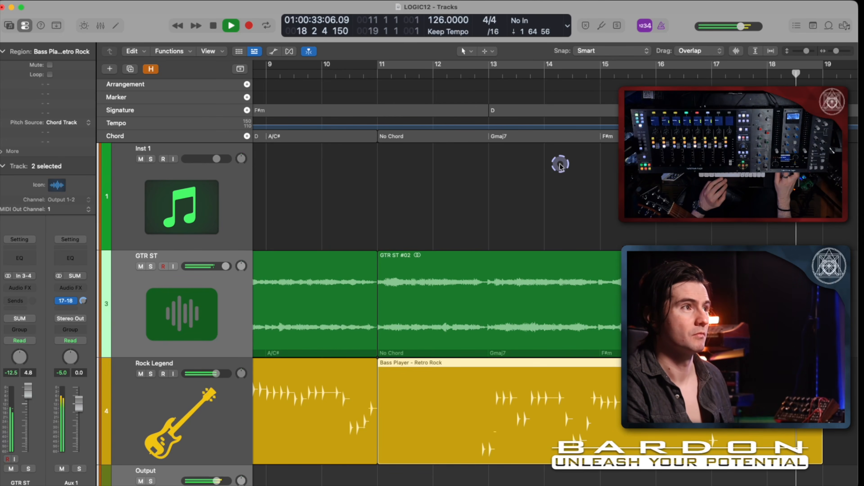
key("space")
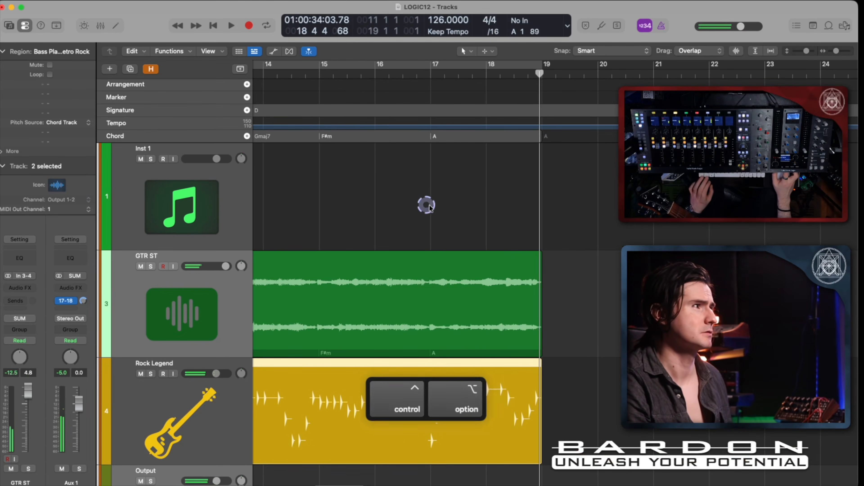
Examine the extracted chords from bar 11 to 19 in the chord track against the guitar and bass regions
left_click_drag(424, 203, 318, 158)
left_click(589, 168, "ctrl+alt")
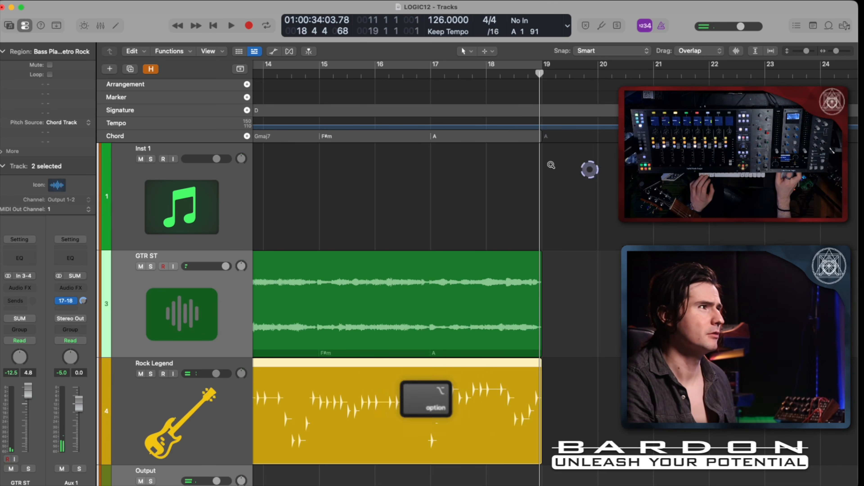
left_click(308, 138)
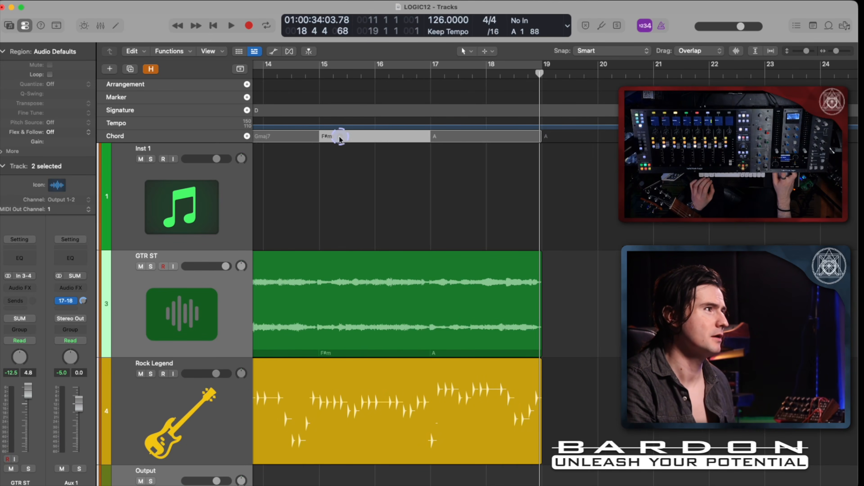
scroll(338, 136, "left", 3)
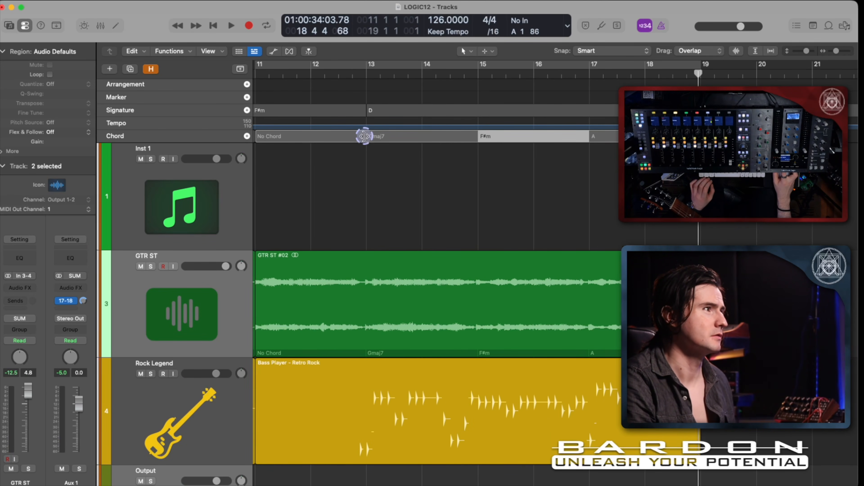
left_click(476, 137)
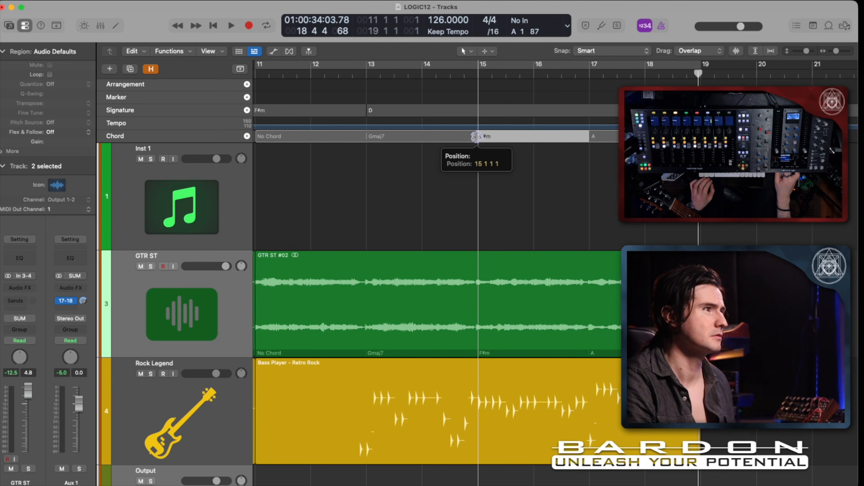
scroll(444, 251, "left", 2)
scroll(445, 252, "left", 1)
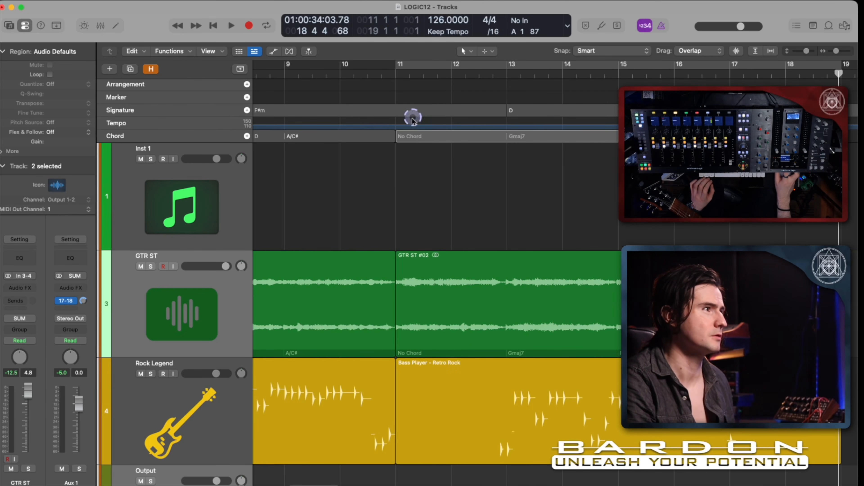
Delete the second GTR ST region along with its recorded audio file on disk
left_click(497, 280)
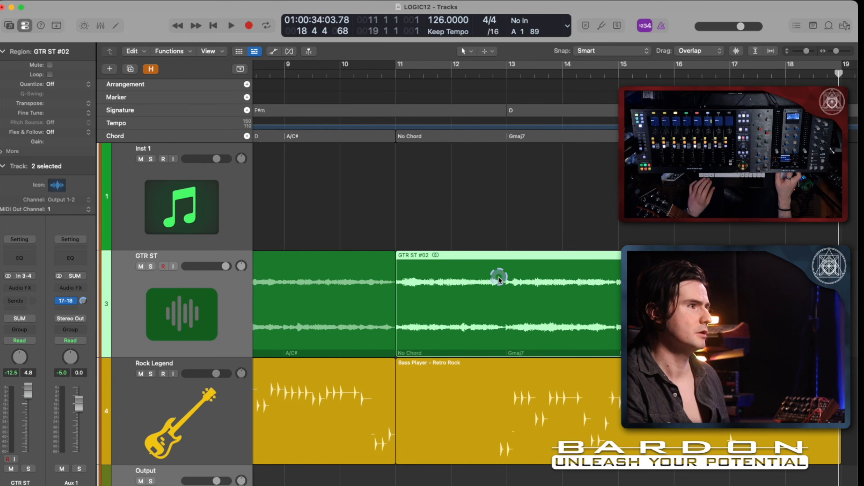
key("BackSpace")
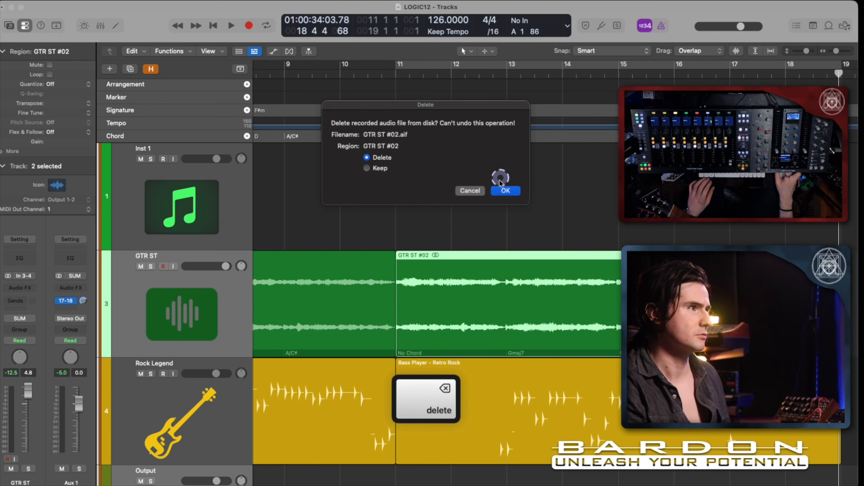
left_click(506, 191)
left_click(500, 229, "ctrl+alt")
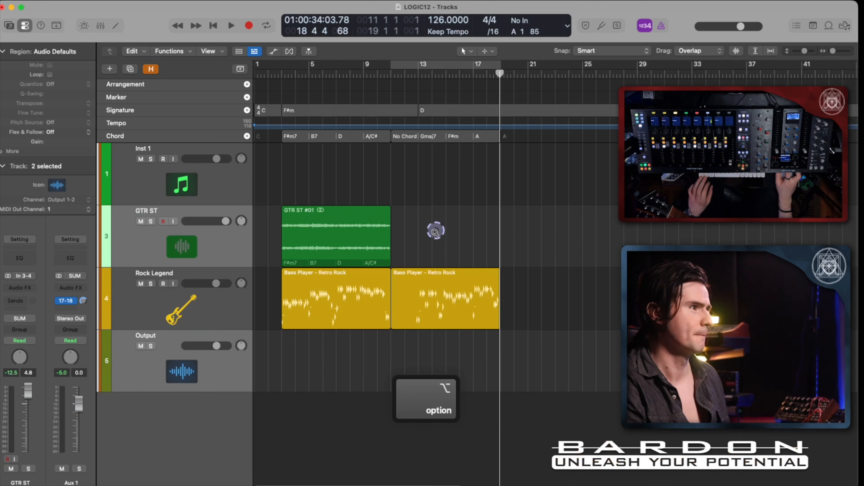
Record a new guitar take on the GTR ST track from bar 11 over the bass, stopping just before bar 20
left_click(428, 291, "alt")
left_click(414, 220)
left_click(390, 75)
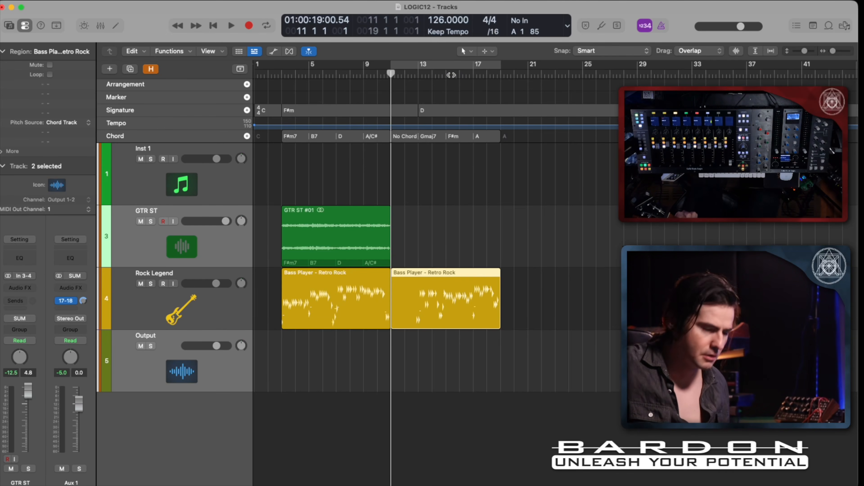
left_click(314, 86)
key("r")
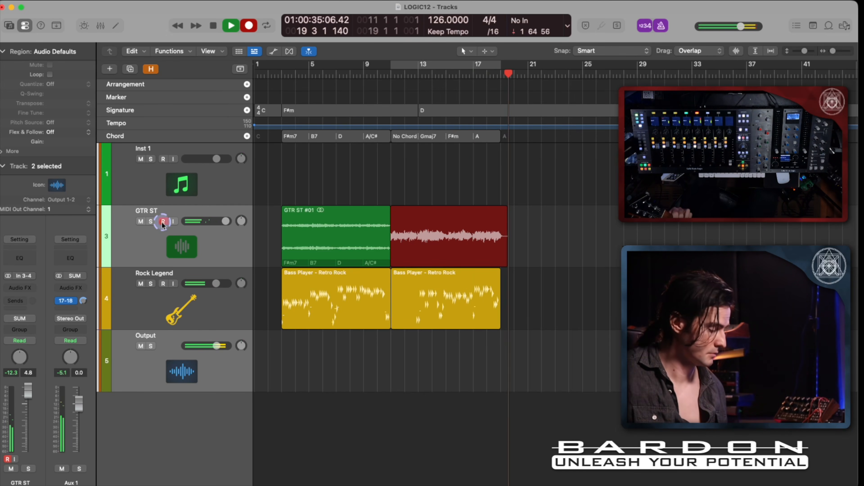
key("space")
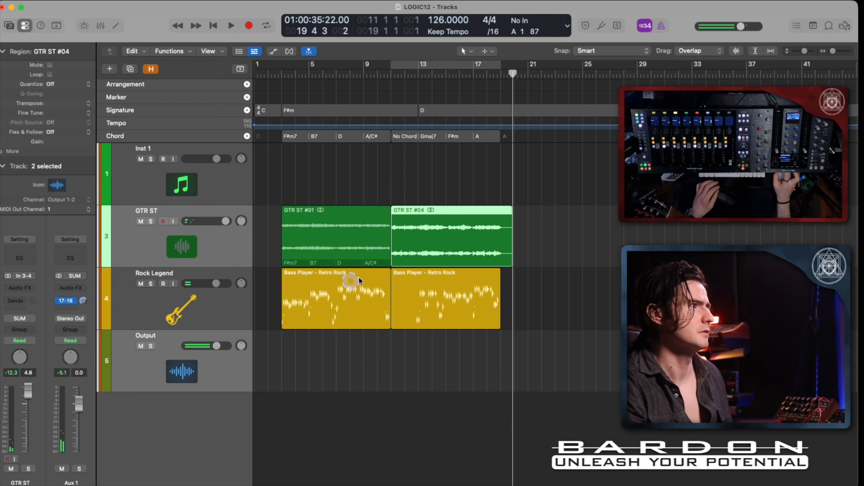
Try extracting the chords of the new guitar take into the chord track, and undo the extraction
left_click_drag(446, 238, 517, 142)
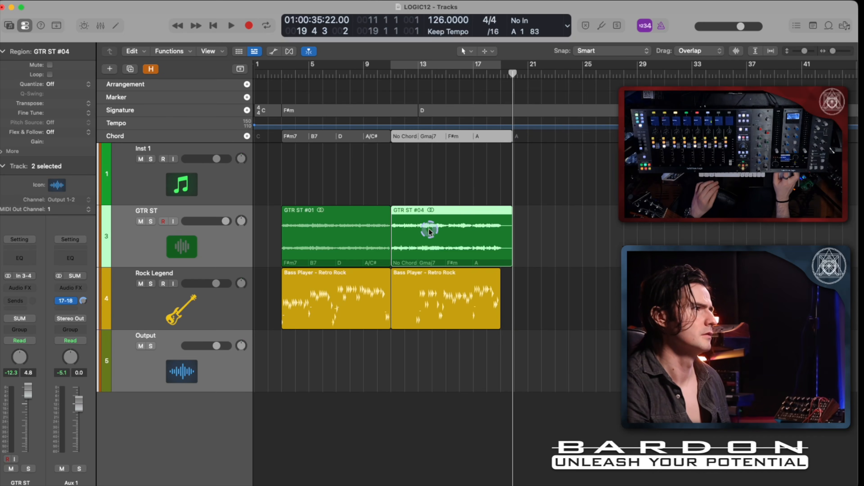
key("super+z")
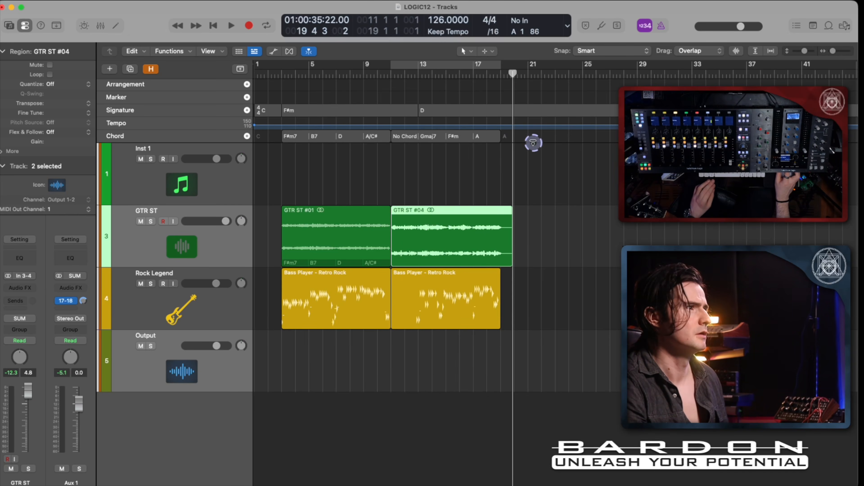
key("super+z")
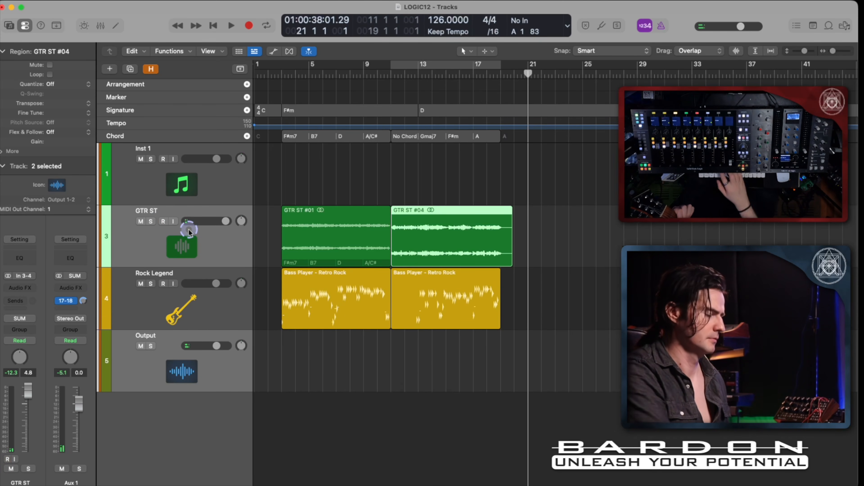
Record a short guitar chord on GTR ST from bar 21 to just after bar 23 and extract its chords into the chord track
key("r")
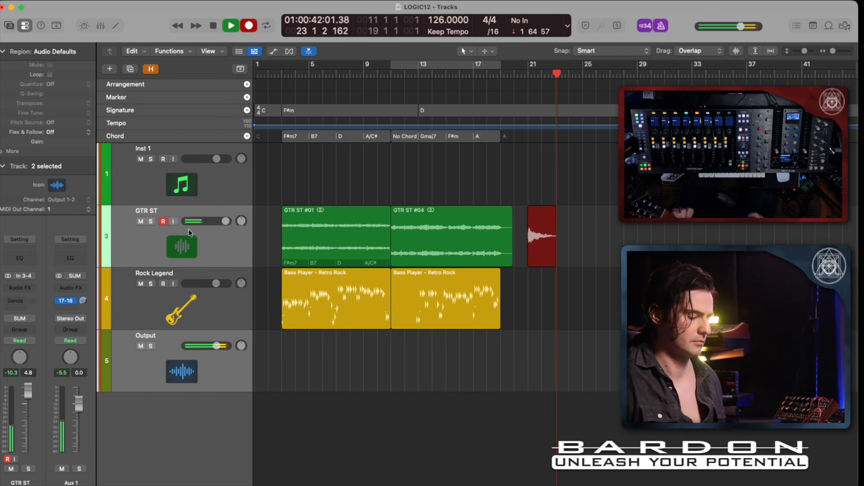
key("space")
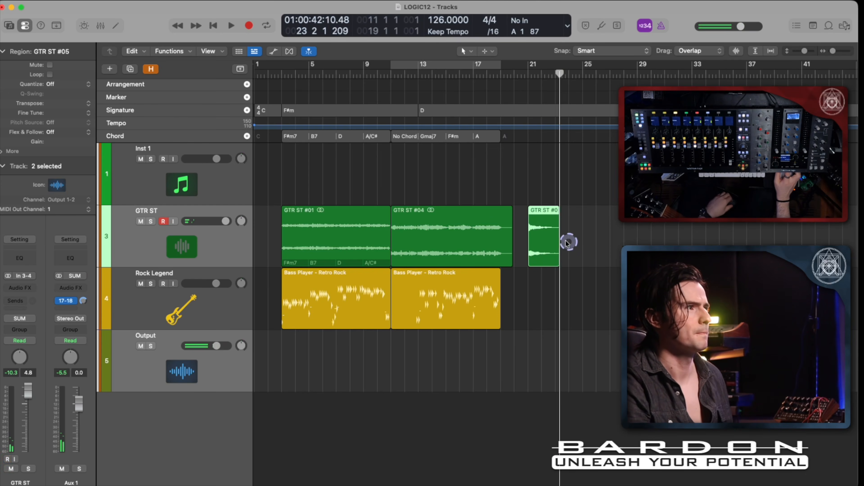
mouse_move(538, 235)
left_mouse_down()
mouse_move(541, 140)
mouse_move(550, 145)
left_mouse_up()
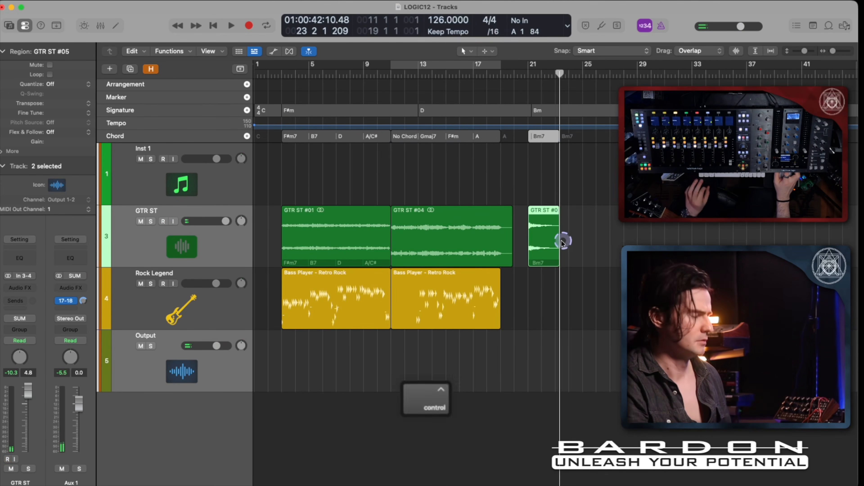
left_click_drag(523, 198, 563, 259)
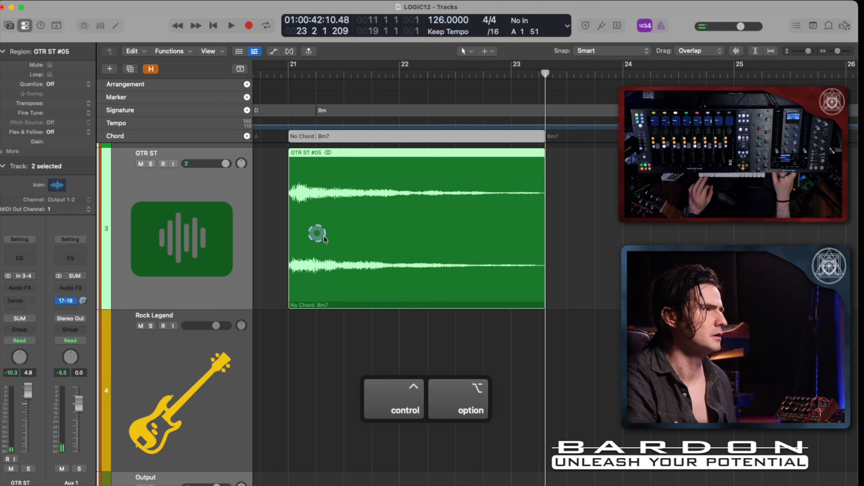
Change the undefined chord at bar 11 of the chord track to Bm7, with root B, minor quality and the 7 extension
left_click(344, 208, "ctrl+alt")
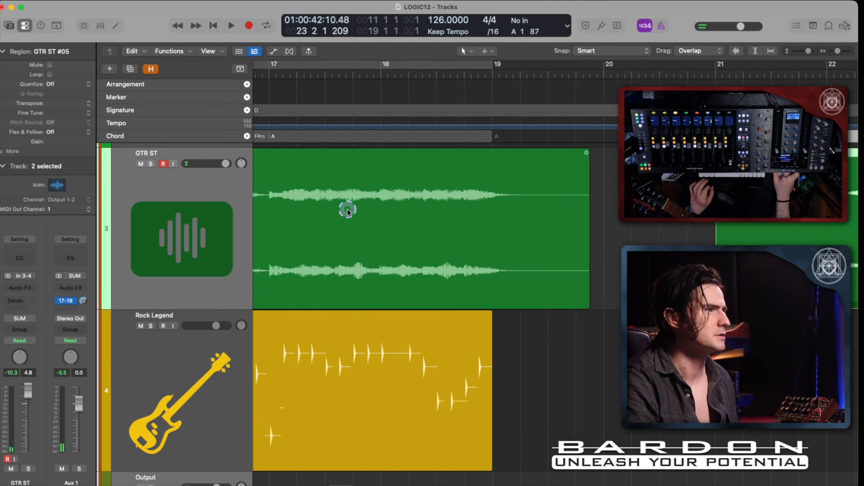
left_click(353, 208, "ctrl+alt")
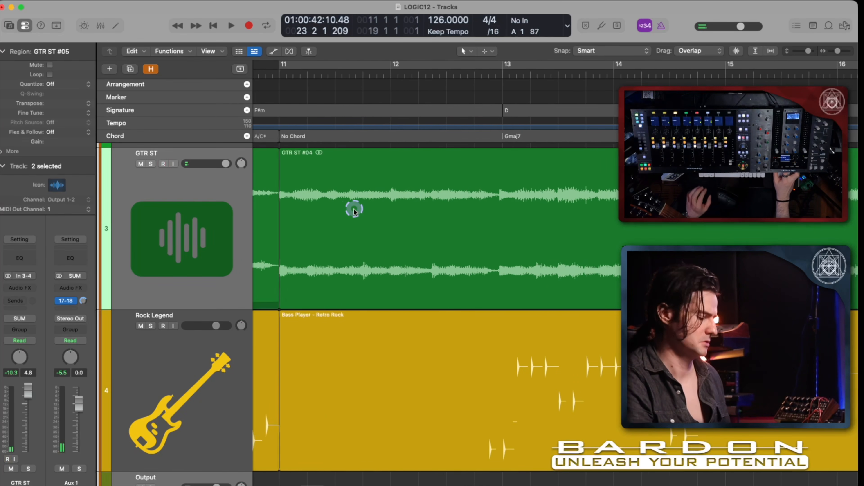
left_click(359, 141)
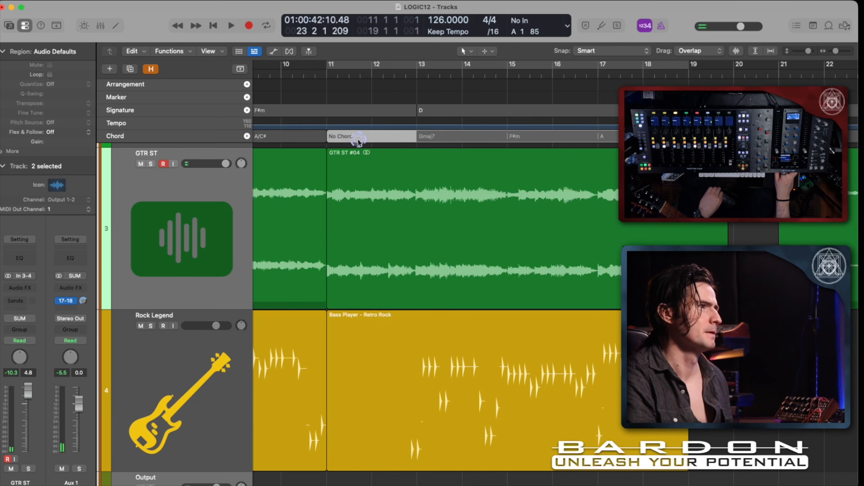
left_click(358, 140)
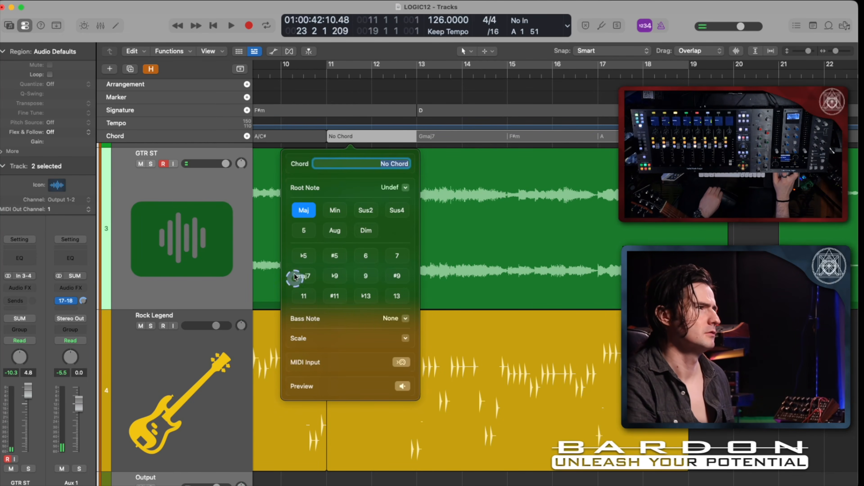
left_click(404, 192)
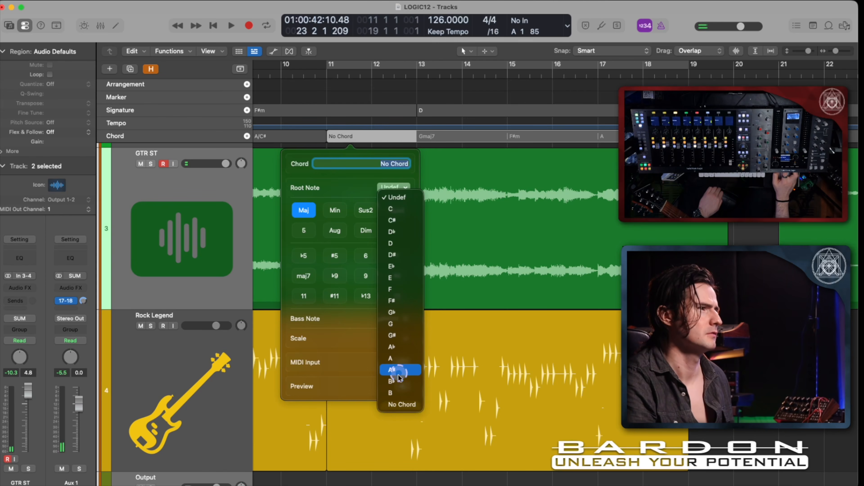
left_click(399, 393)
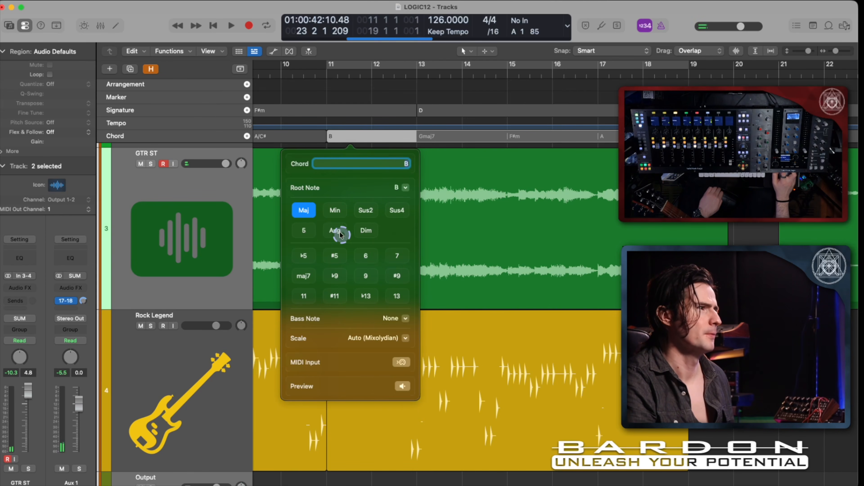
left_click(333, 210)
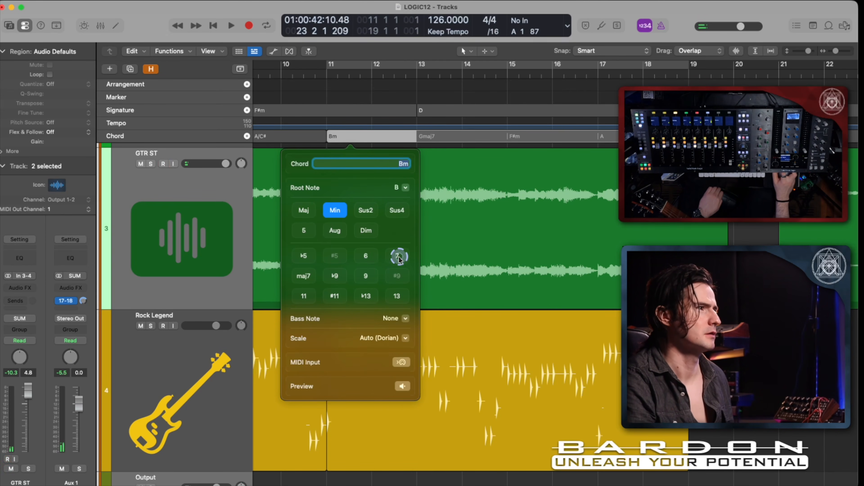
left_click(398, 257)
key("Escape")
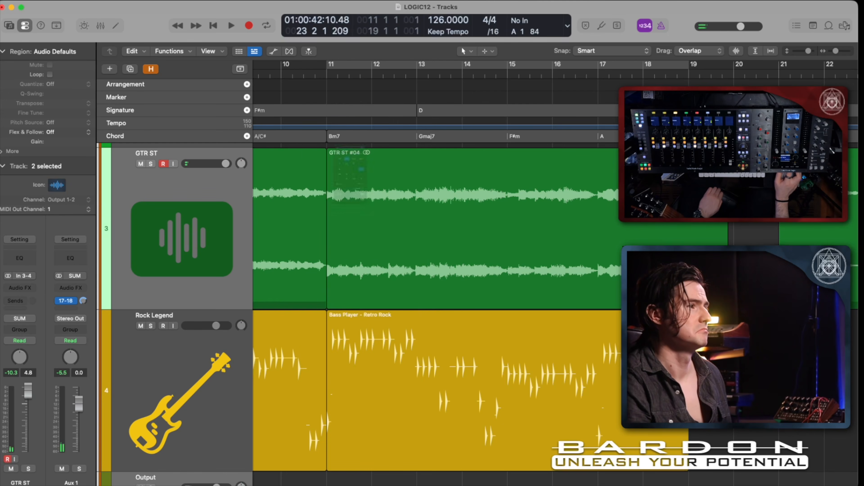
Play the guitar and bass with cycling on from bar 11 to just before bar 19, and turn cycling off
left_click(343, 65)
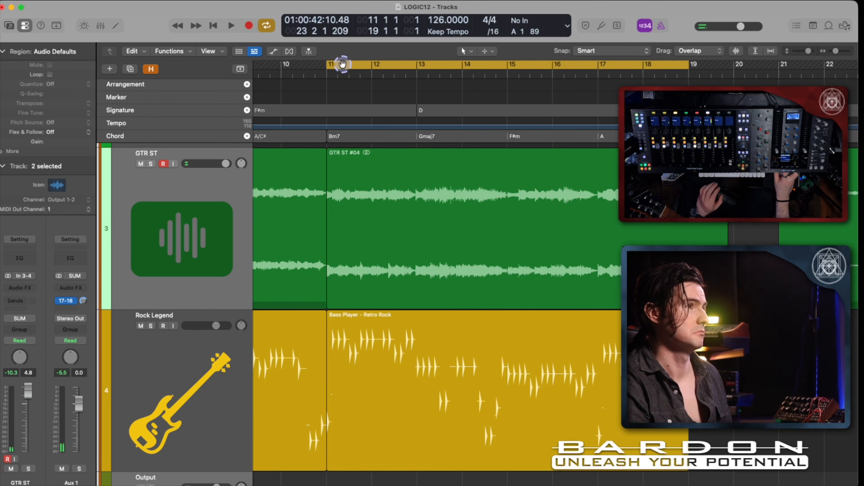
key("space")
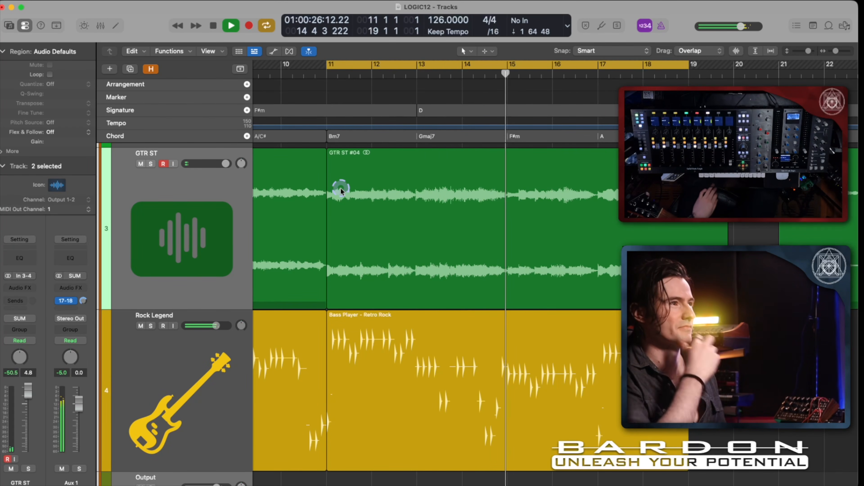
left_click(445, 191)
key("space")
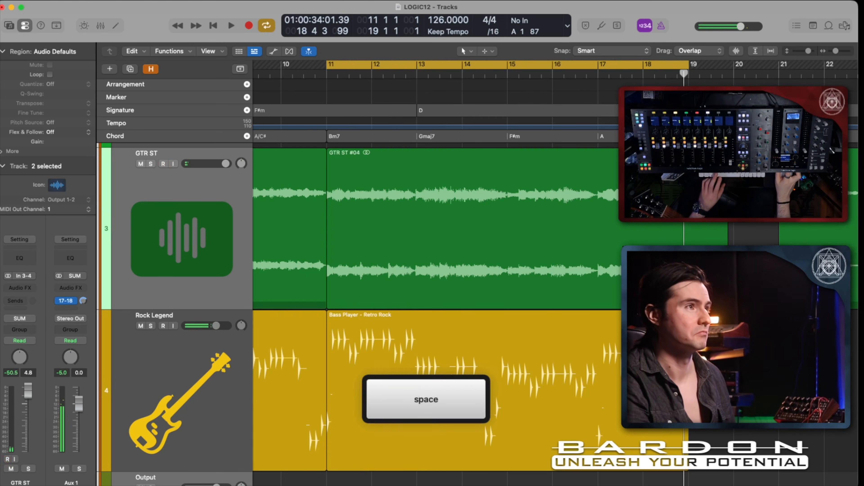
key("c")
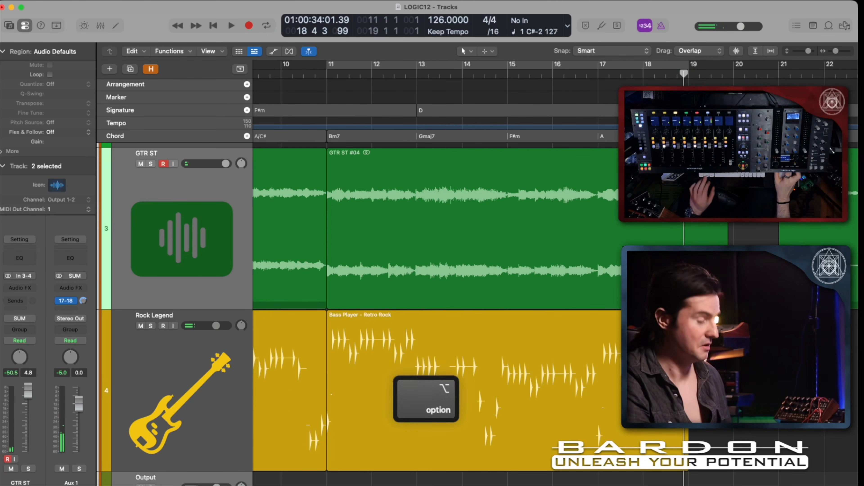
Delete the short GTR ST region at bar 21 and its Bm7 chord from the chord track
scroll(436, 272, "down", 5)
scroll(525, 203, "down", 5)
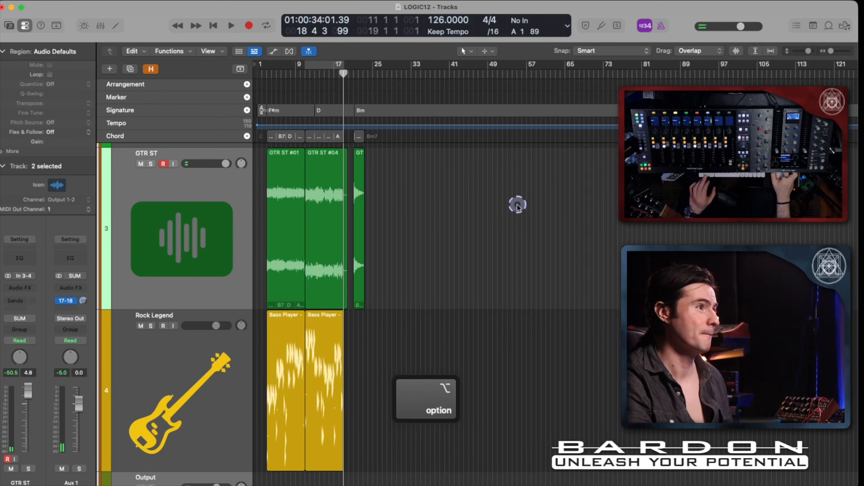
left_click(393, 295, "ctrl+alt")
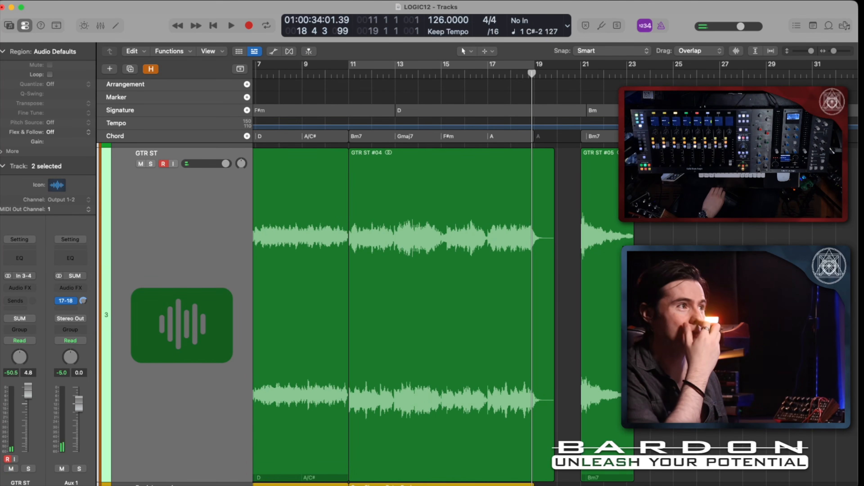
left_click(608, 207)
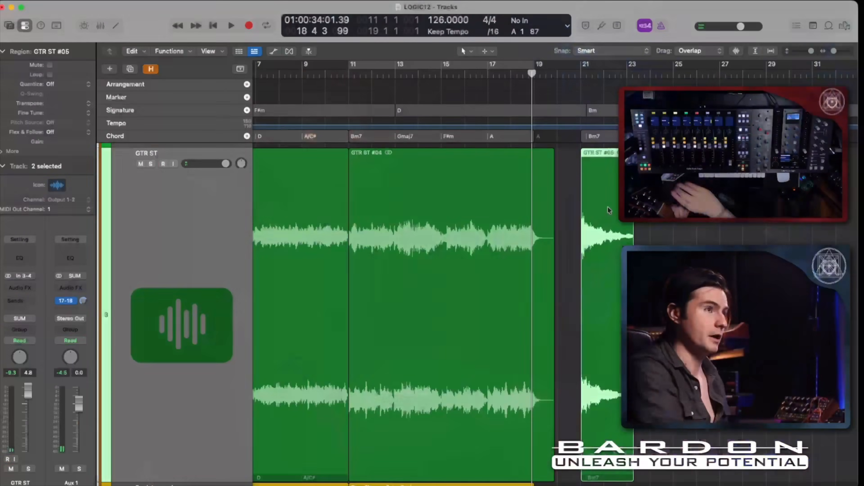
scroll(426, 399, "down", 3, "alt")
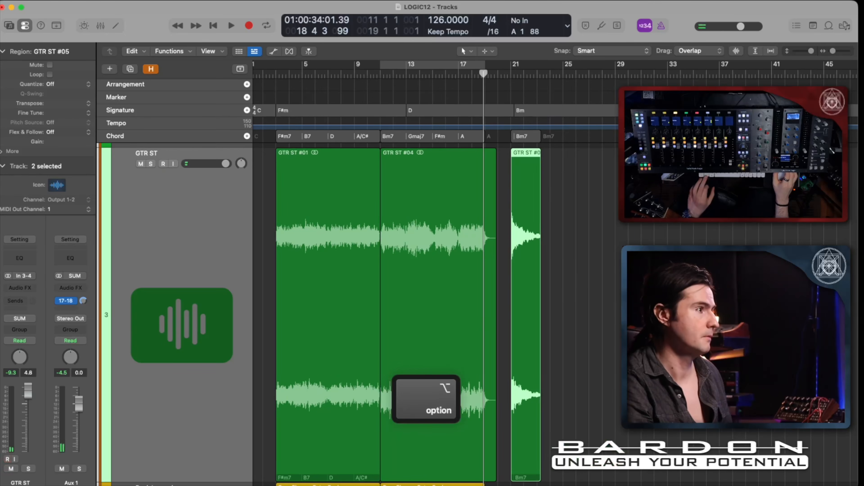
left_click(560, 261)
left_click(518, 276)
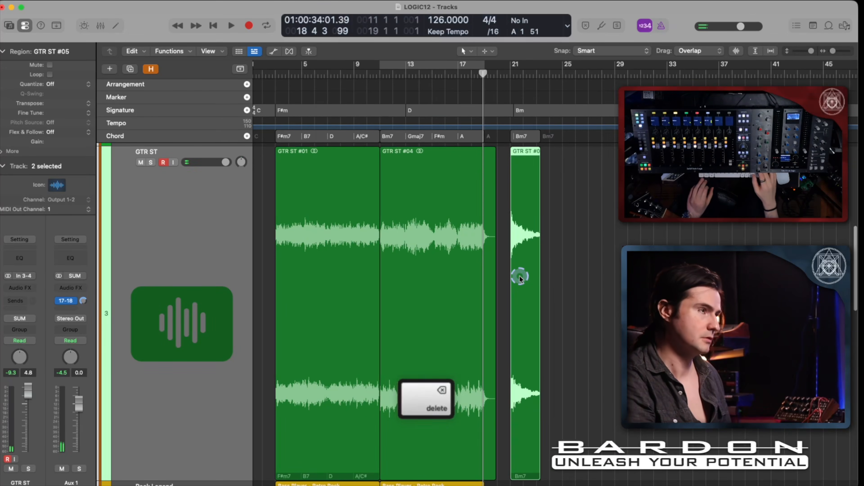
key("Delete")
key("Return")
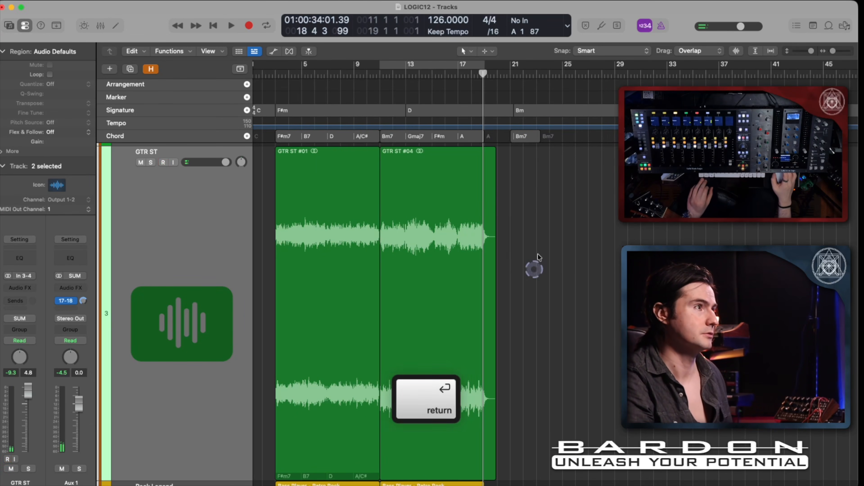
scroll(527, 137, "right", 1)
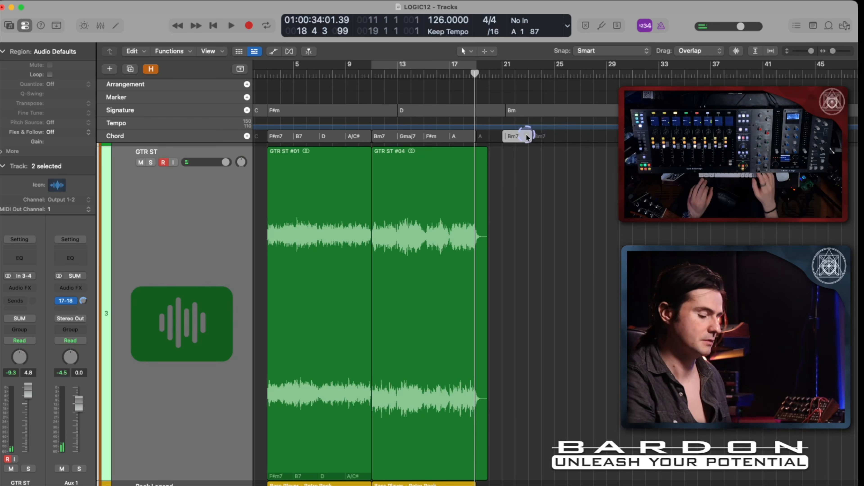
key("Delete")
Trim the end of the GTR ST #04 region back to bar 19
left_click(451, 210, "ctrl+alt")
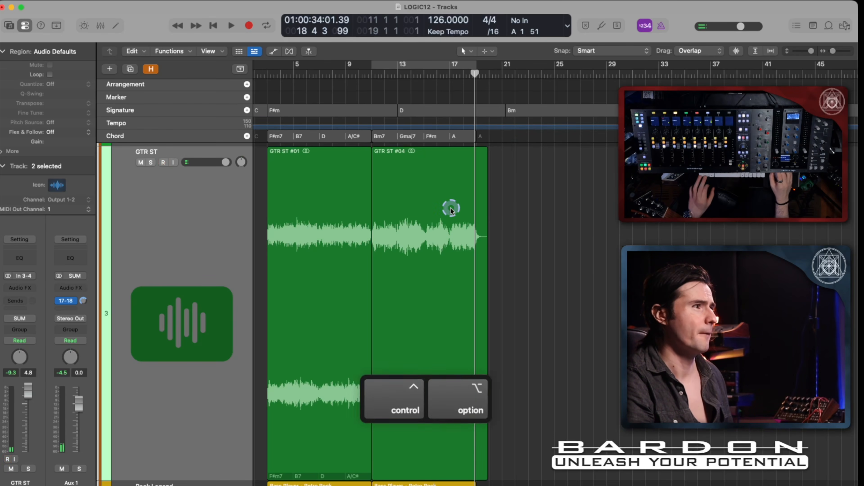
left_click(413, 323, "alt")
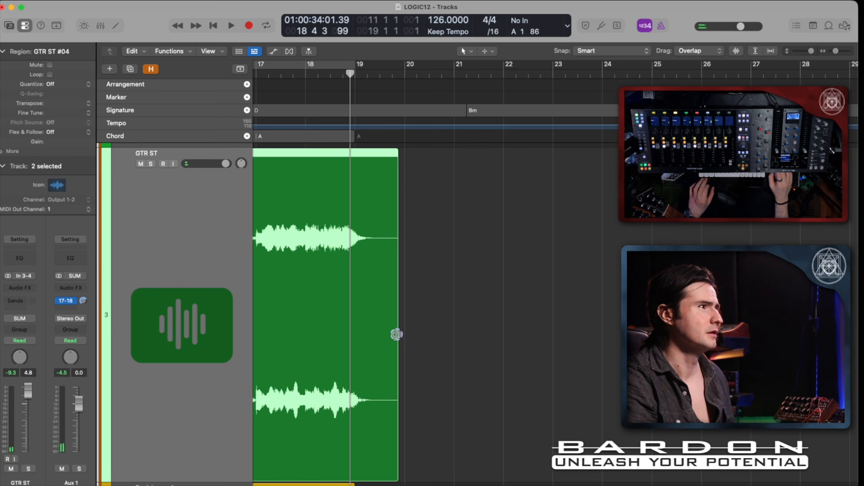
left_click_drag(395, 335, 351, 332)
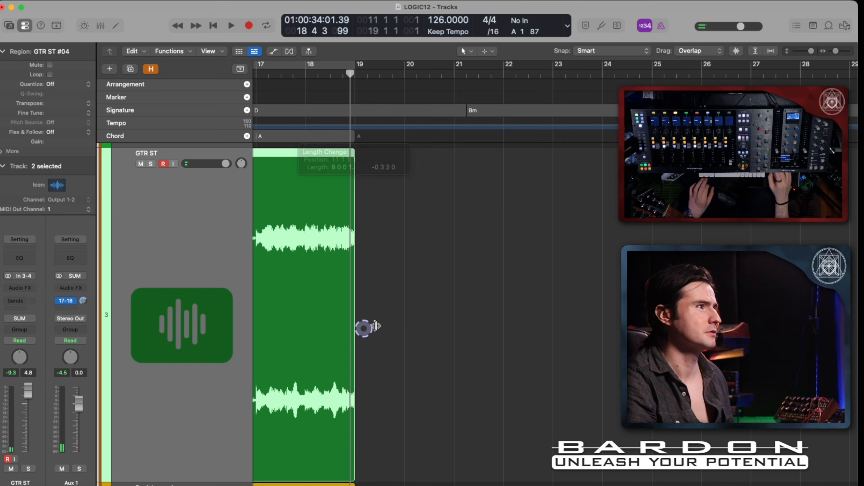
left_click(423, 316)
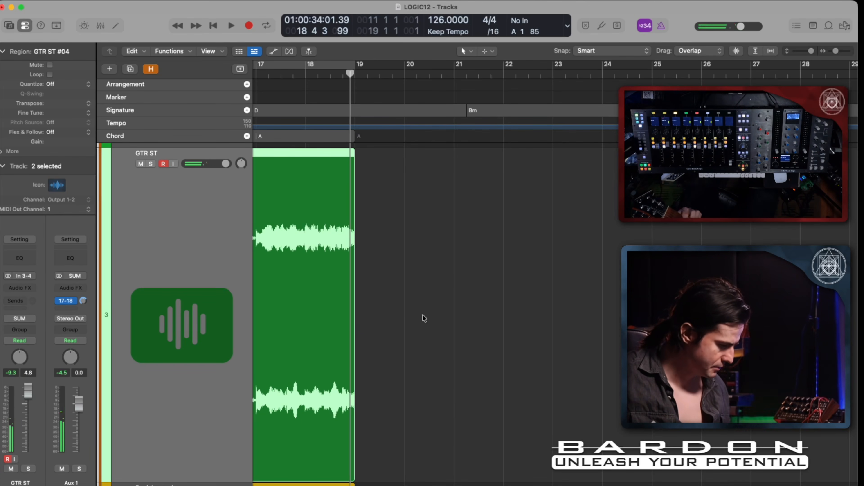
Record a new guitar take on the GTR ST track from bar 20 to just after bar 31
key("period")
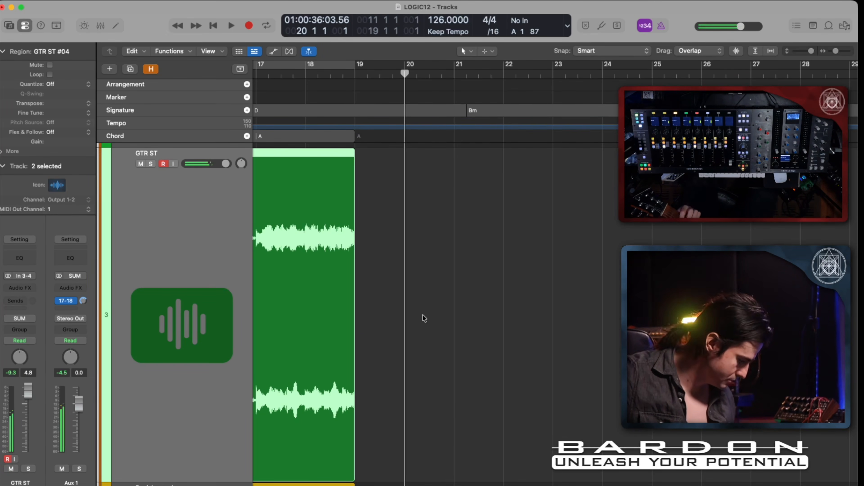
key("r")
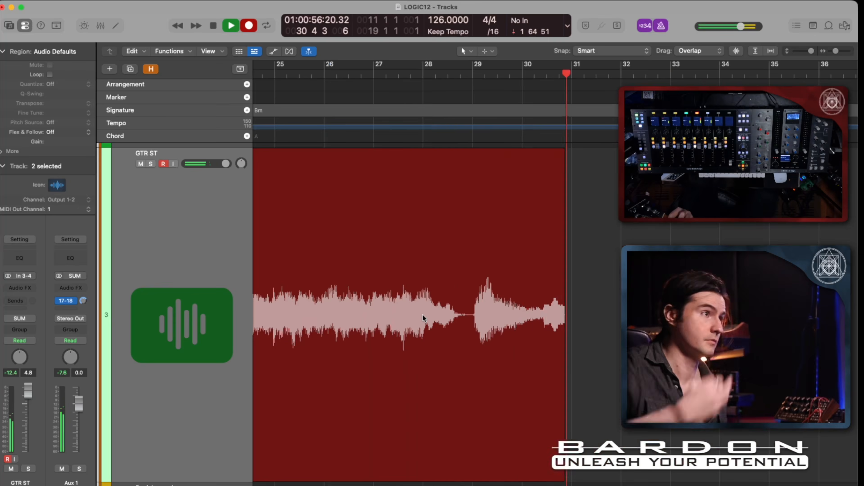
key("space")
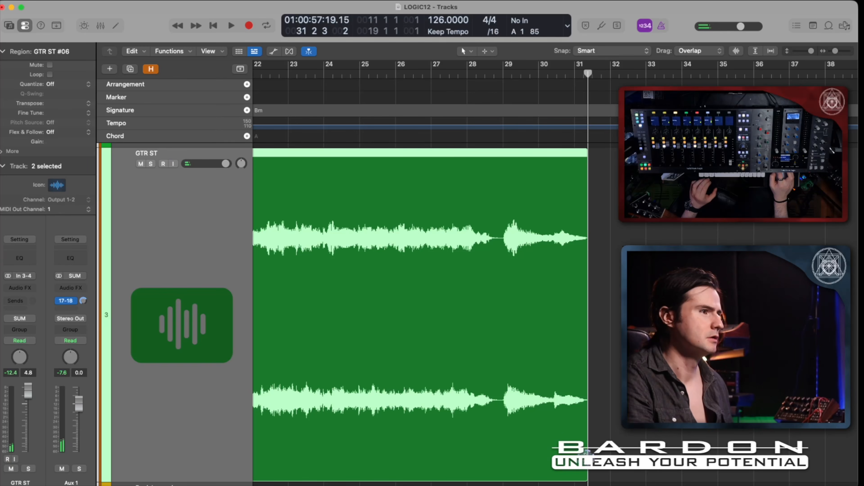
Cut off the new guitar take just before bar 29 and move the region to start at bar 19
left_click_drag(625, 207, 500, 207)
key("Delete")
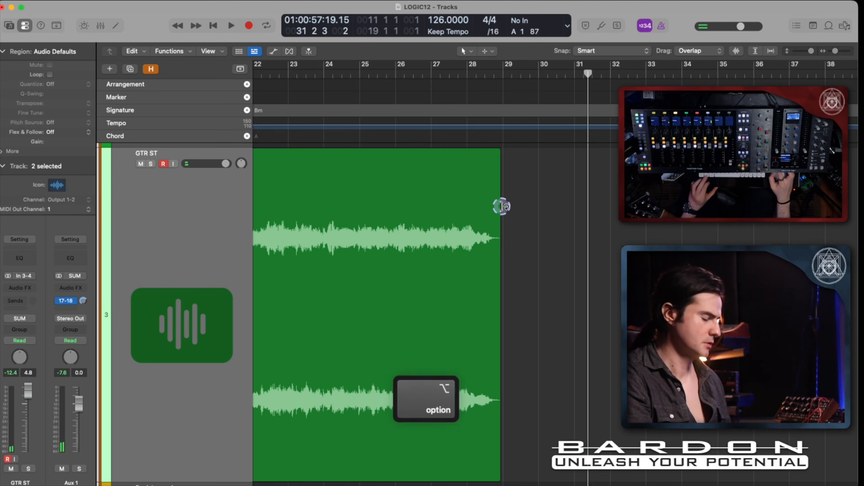
scroll(496, 206, "down", 5)
scroll(496, 207, "up", 5)
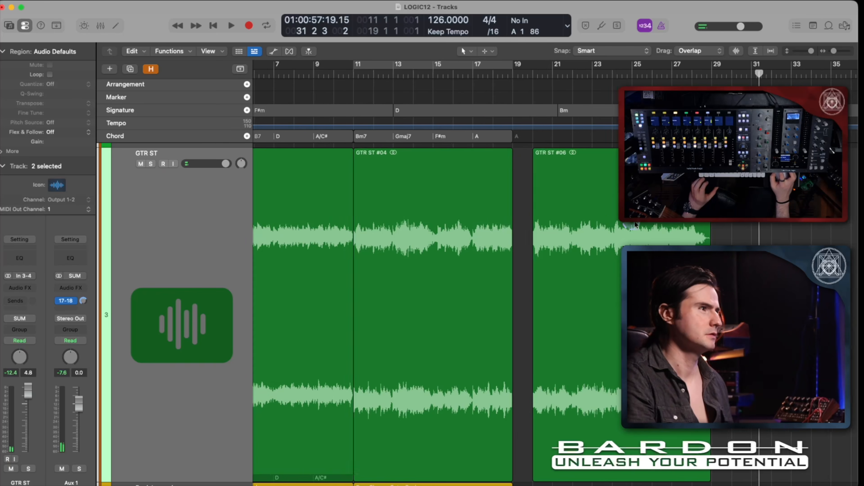
mouse_move(615, 226)
left_mouse_down()
mouse_move(625, 226)
mouse_move(614, 225)
left_mouse_up()
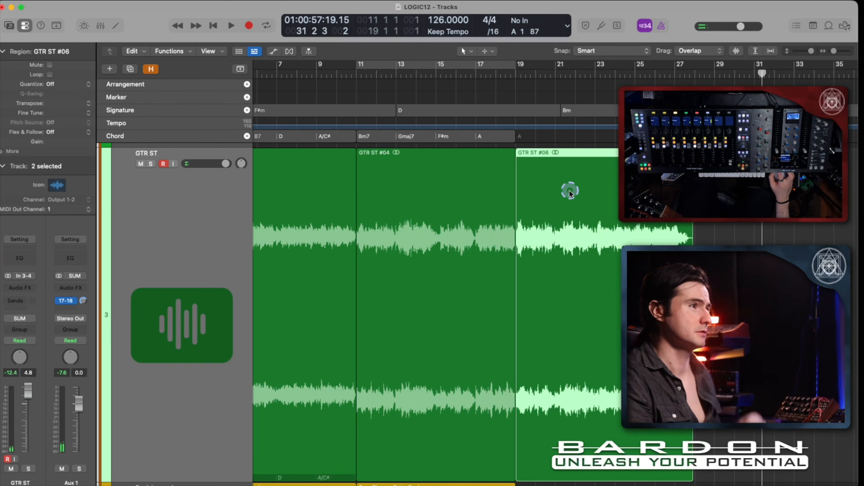
Extract the chords of the new guitar take at bar 19 into the chord track
left_click_drag(554, 206, 553, 139)
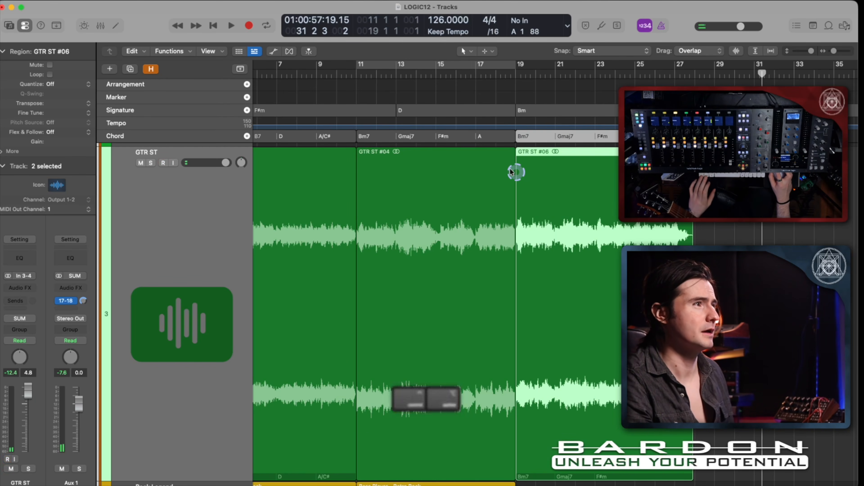
left_click_drag(517, 170, 600, 269, "ctrl+alt")
left_click(384, 156, "ctrl+alt")
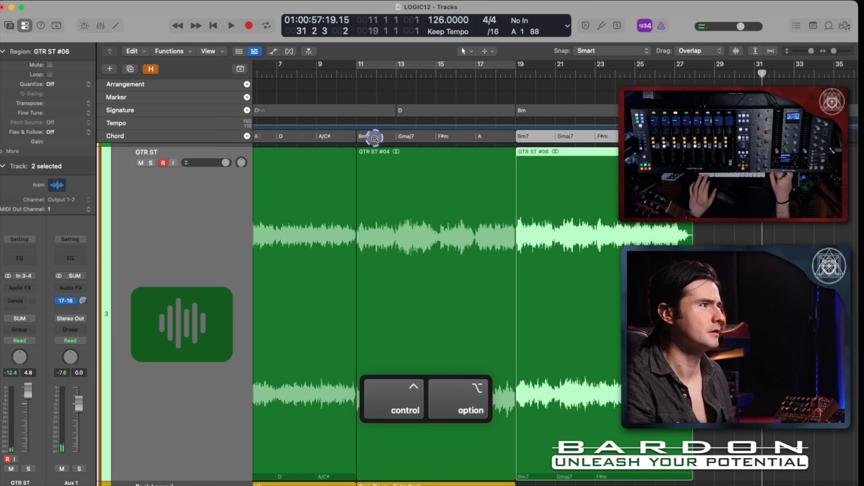